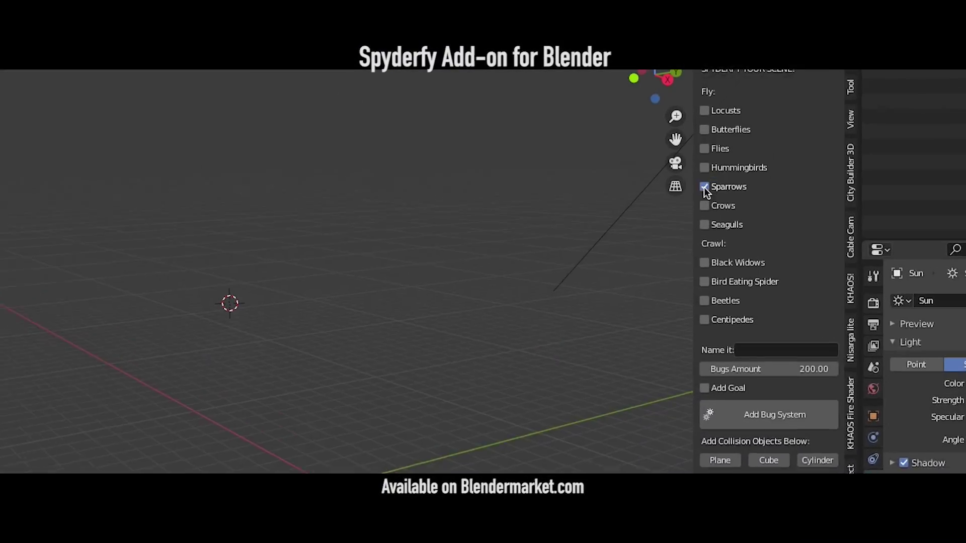
left_click(696, 300)
left_click(696, 313)
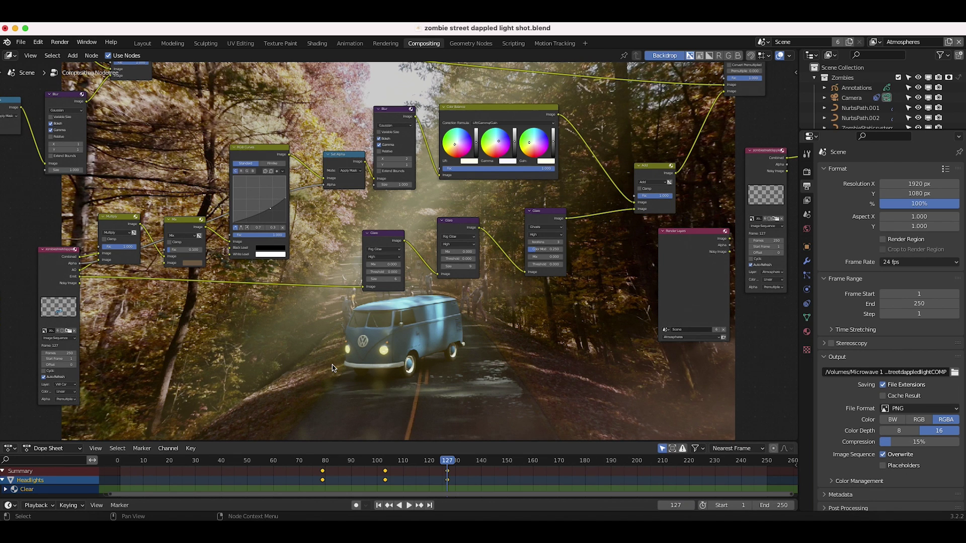
Examine the compositing node tree around the van's image sequence, colour adjustments and Glare nodes.
scroll(230, 286, "down", 2)
middle_click_drag(229, 285, 140, 164)
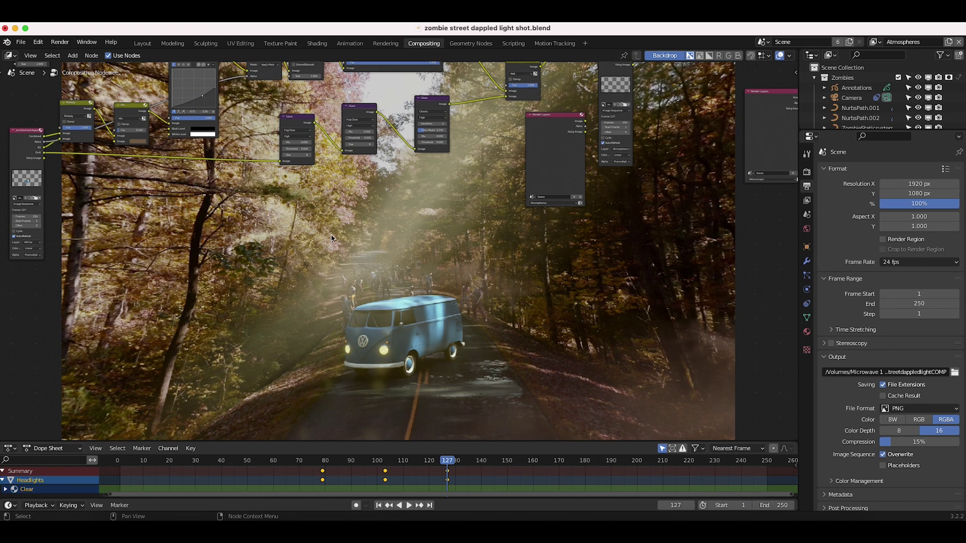
scroll(349, 270, "down", 4, "shift")
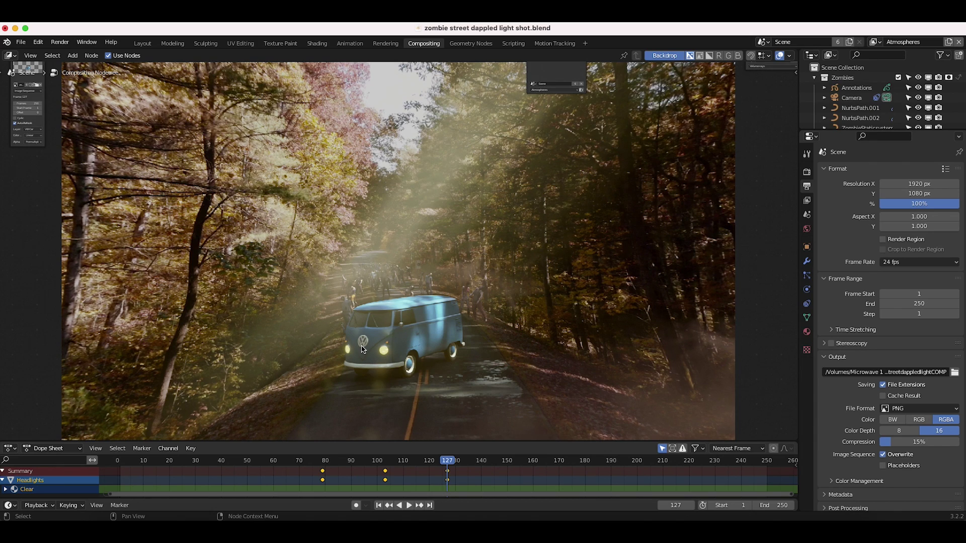
key("Home")
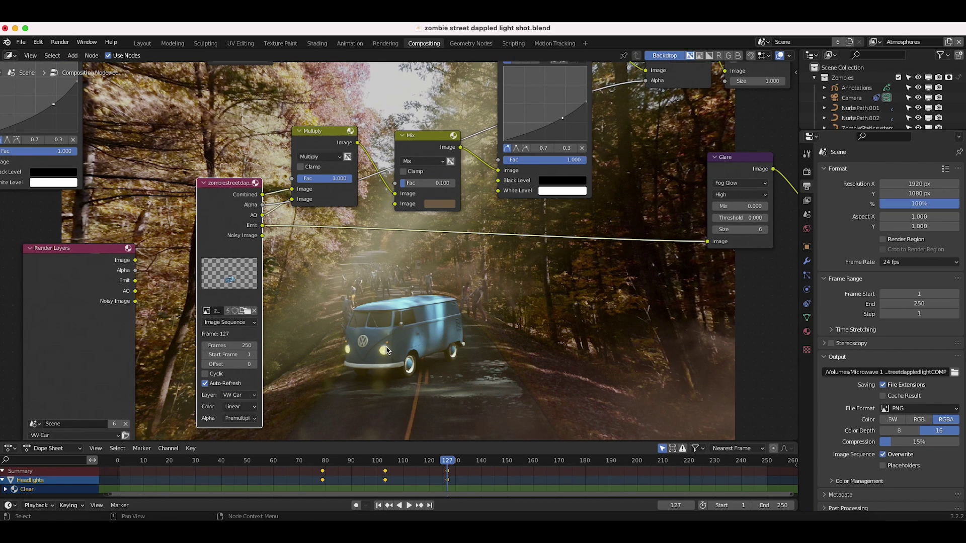
scroll(443, 323, "down", 4)
scroll(450, 309, "right", 4)
scroll(539, 187, "right", 3)
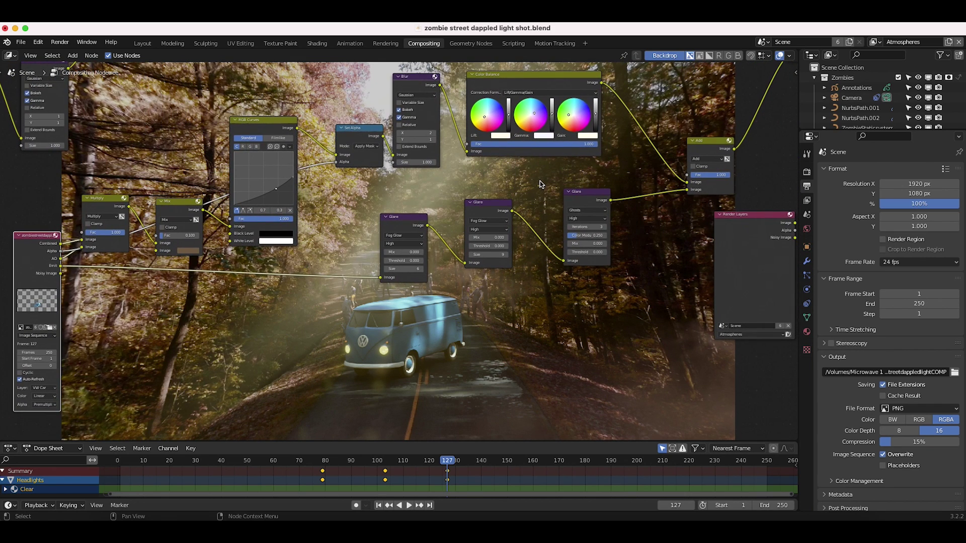
Bypass the three Glare nodes by linking the van's Emit output directly to the Add node's lower Image input.
left_click_drag(374, 189, 618, 248)
scroll(512, 315, "right", 3)
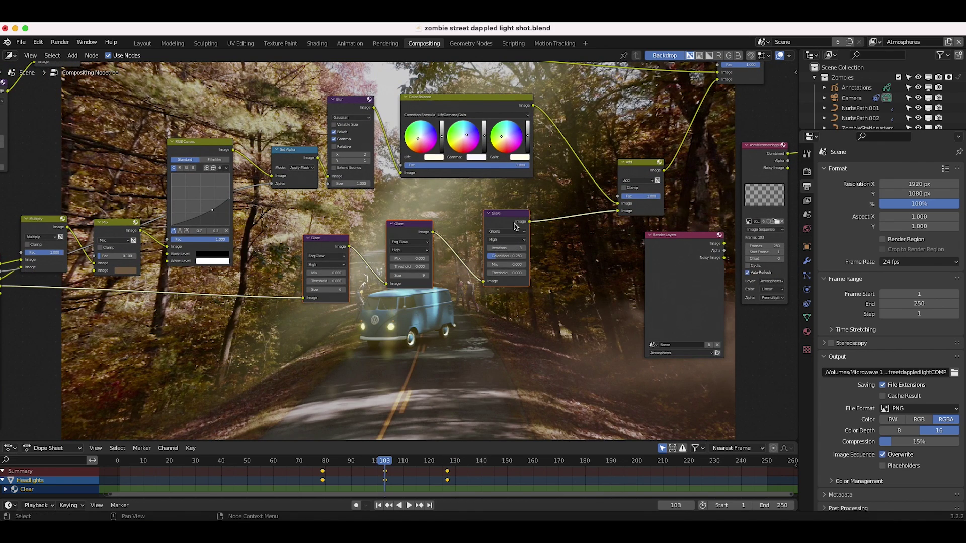
middle_click_drag(488, 253, 545, 212)
scroll(512, 239, "down", 2)
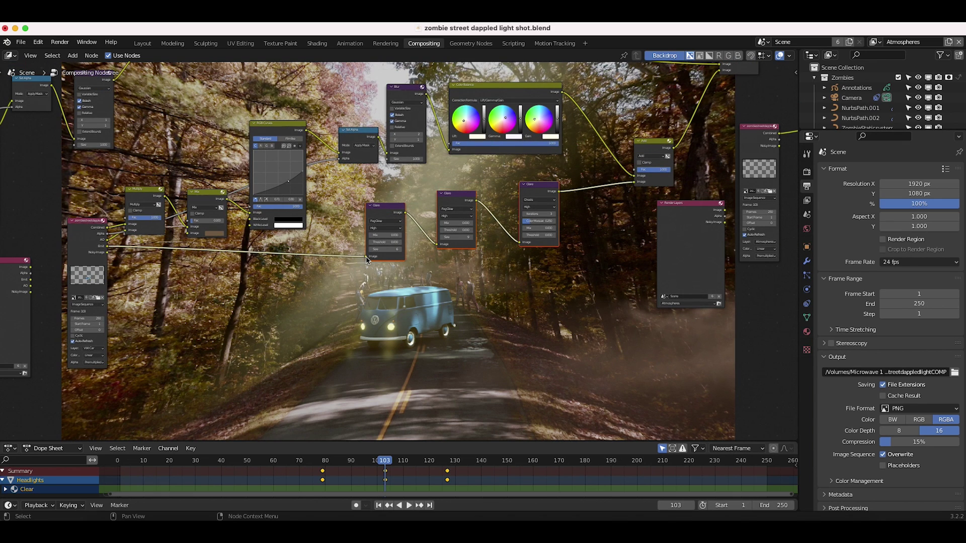
left_click_drag(366, 258, 634, 182)
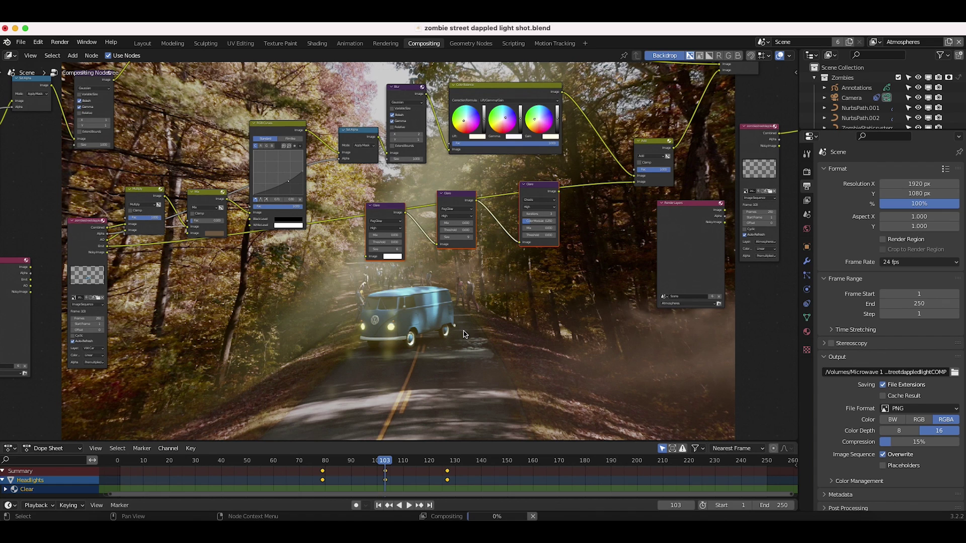
middle_click_drag(395, 415, 383, 373)
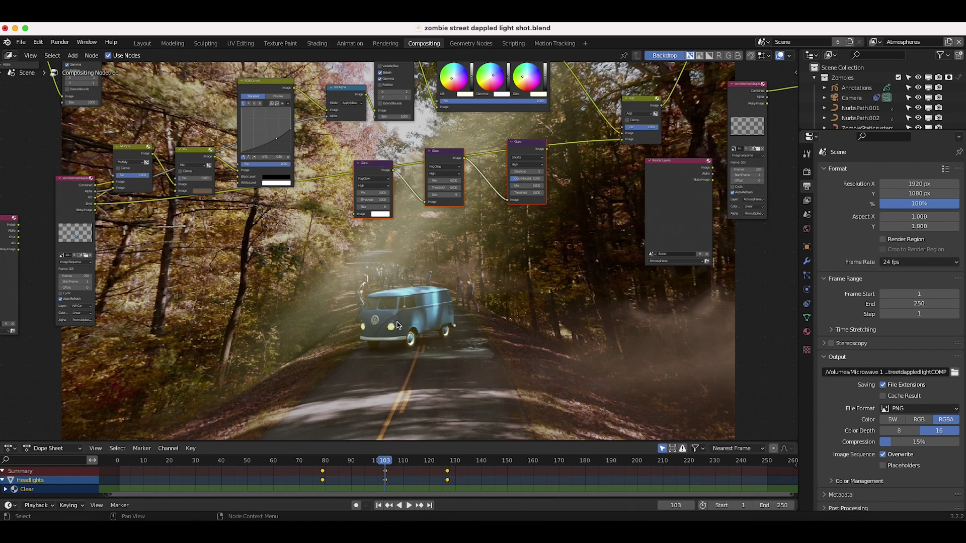
Reconnect the van's Emit output to the first Glare node and the Ghosts Glare output to the Add node's lower Image input.
middle_click_drag(474, 266, 452, 323)
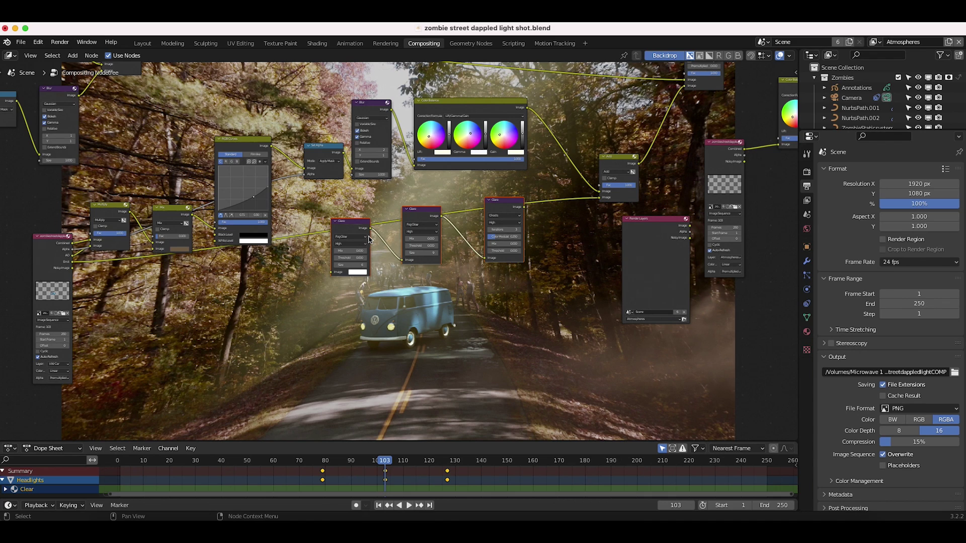
left_click_drag(344, 225, 341, 225)
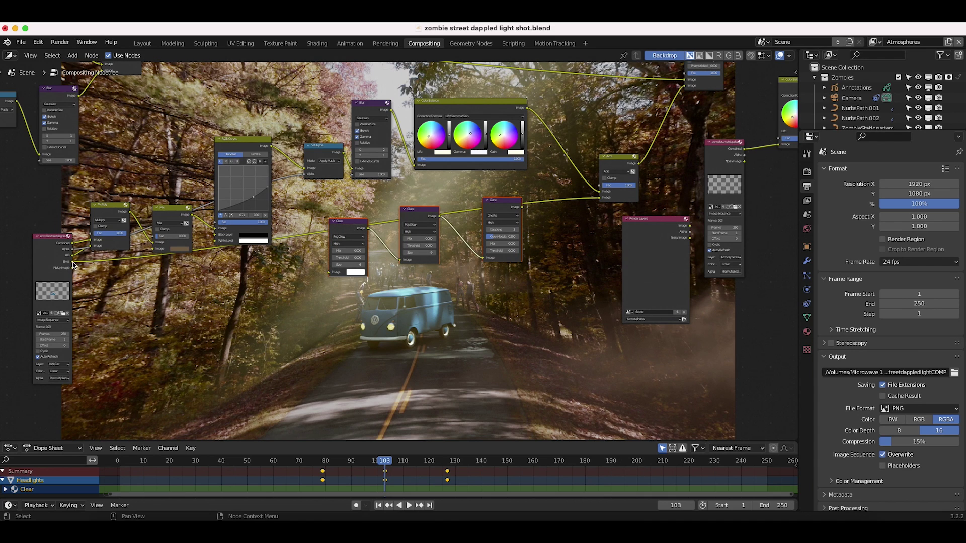
left_click_drag(73, 262, 329, 272)
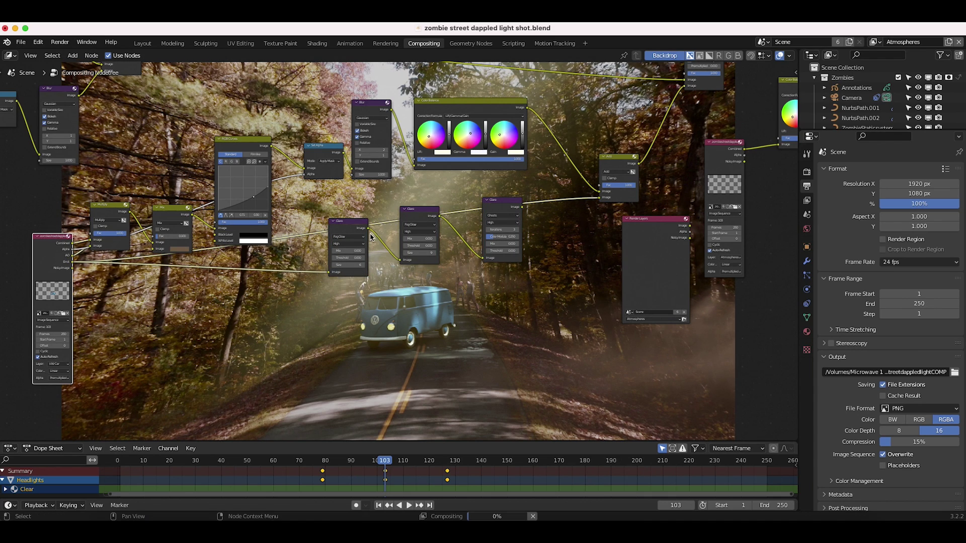
left_click_drag(522, 207, 599, 198)
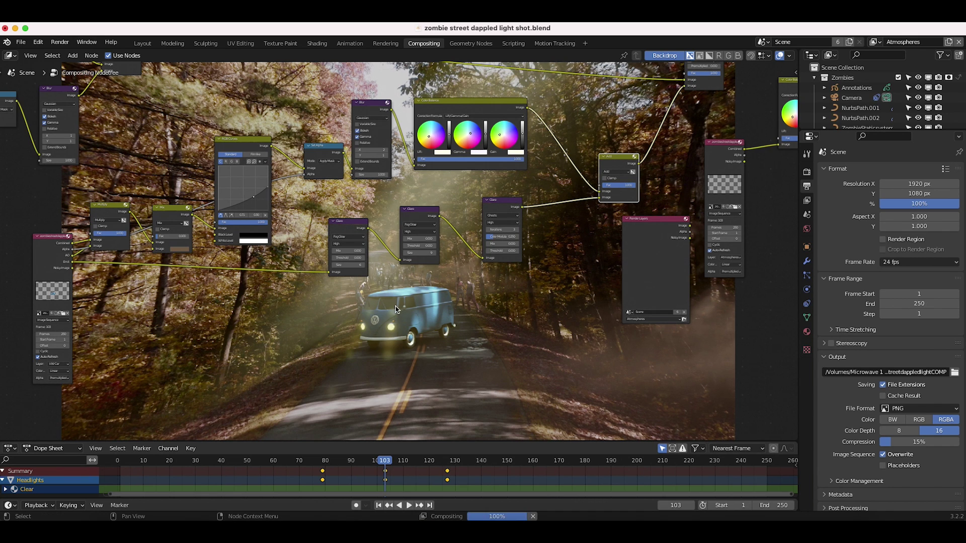
scroll(524, 225, "up", 4)
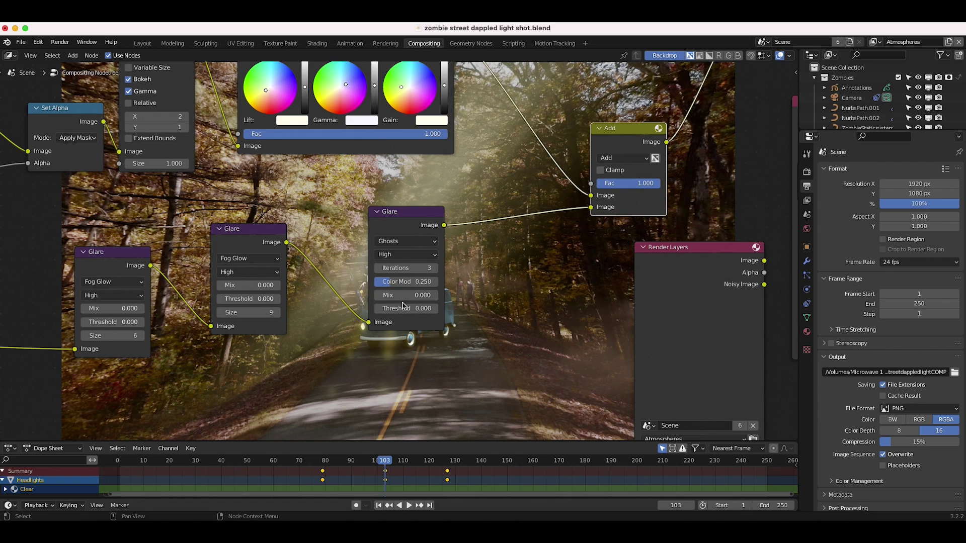
middle_click_drag(334, 389, 405, 370)
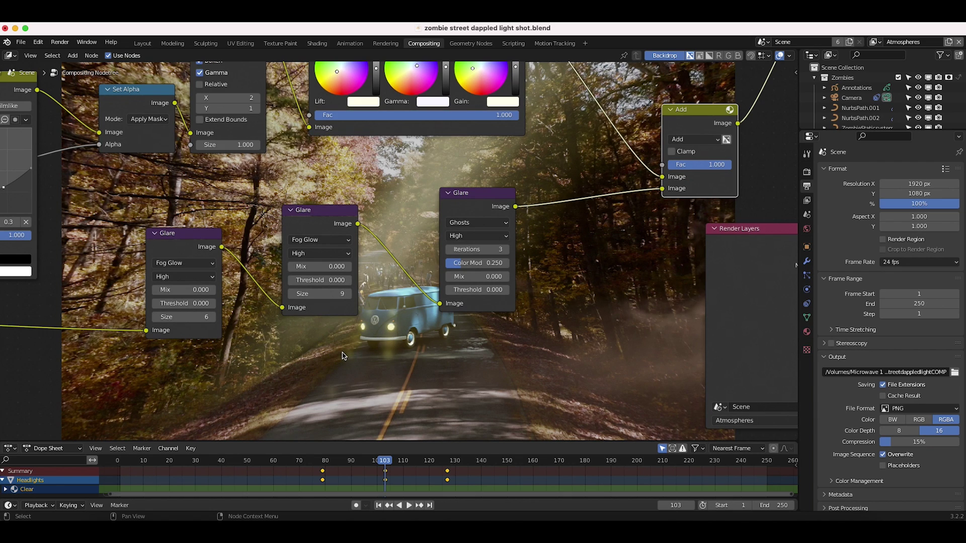
scroll(487, 242, "down", 3)
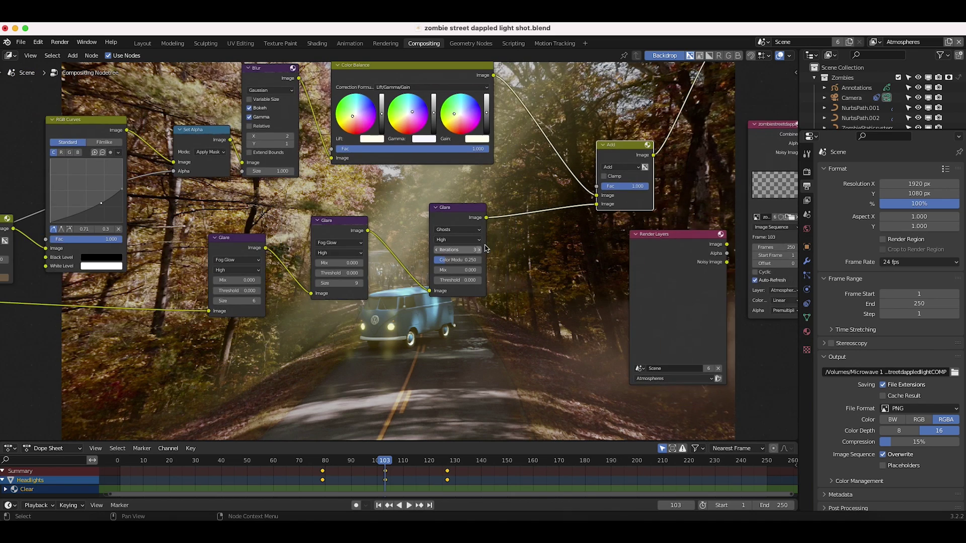
Start a new General file, discarding the changes to the zombie street scene.
left_click(21, 42)
mouse_move(85, 53)
left_click(146, 53)
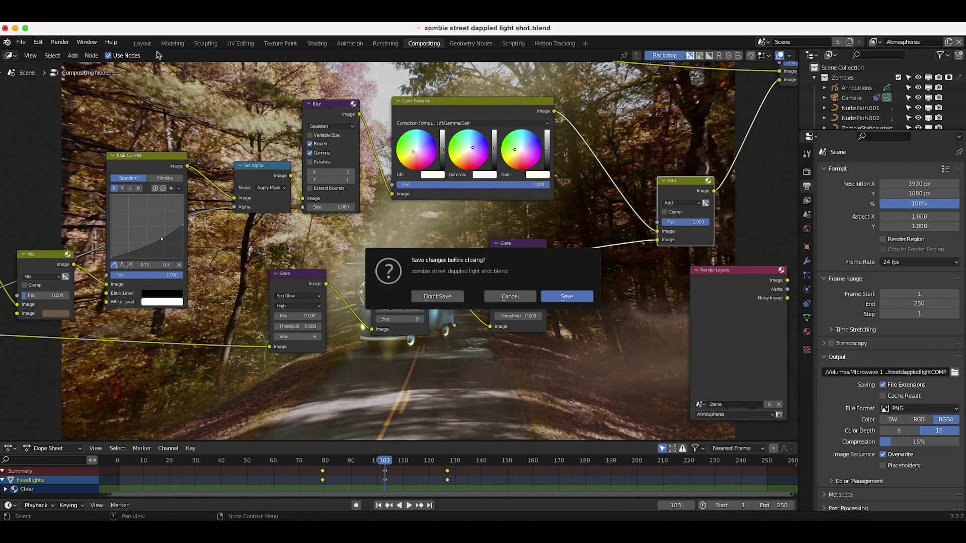
left_click(437, 296)
scroll(486, 220, "left", 3)
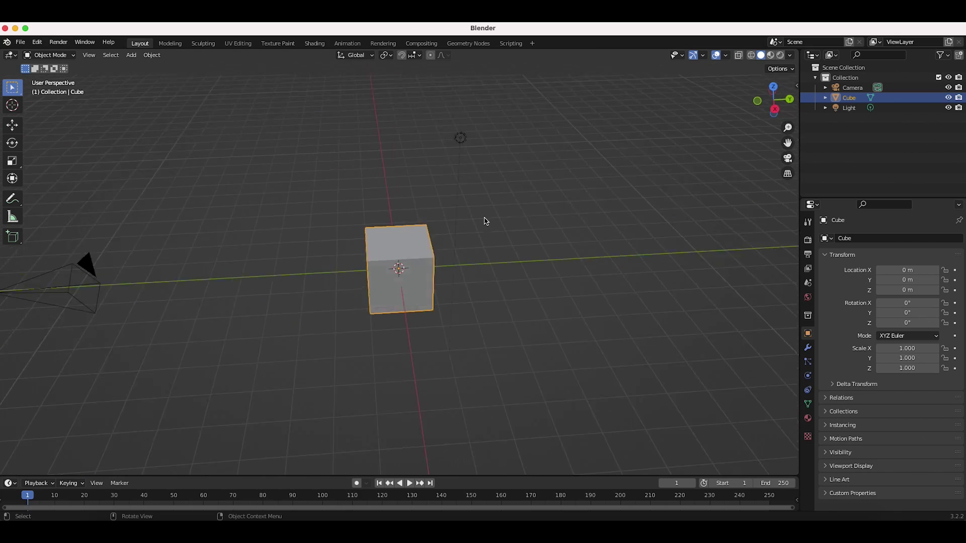
Delete the default camera, cube and light from the scene.
scroll(486, 220, "down", 3)
left_click_drag(541, 107, 125, 334)
key("x")
left_click(388, 228)
scroll(414, 248, "right", 5)
Switch the render engine to Cycles and set the render Max Samples to 20.
left_click(808, 240)
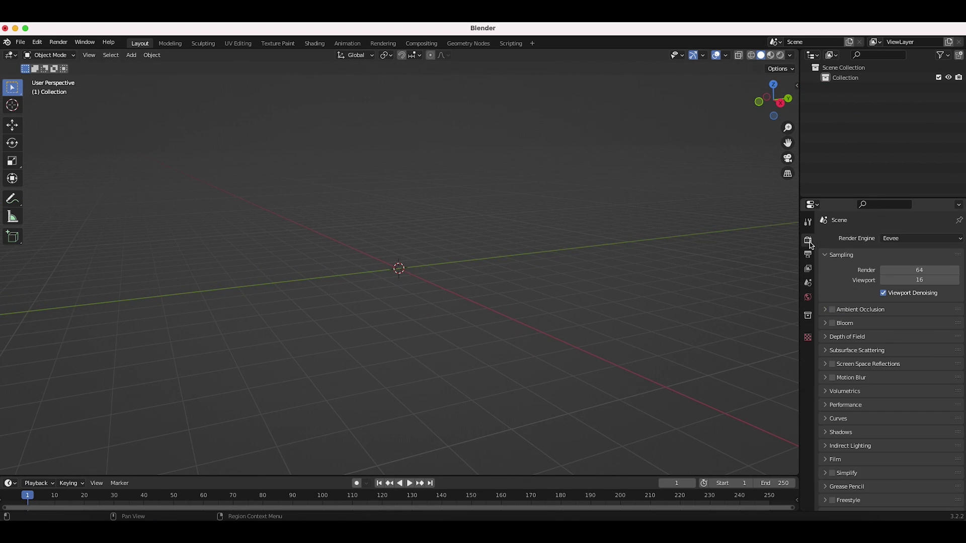
left_click(904, 241)
left_click(896, 273)
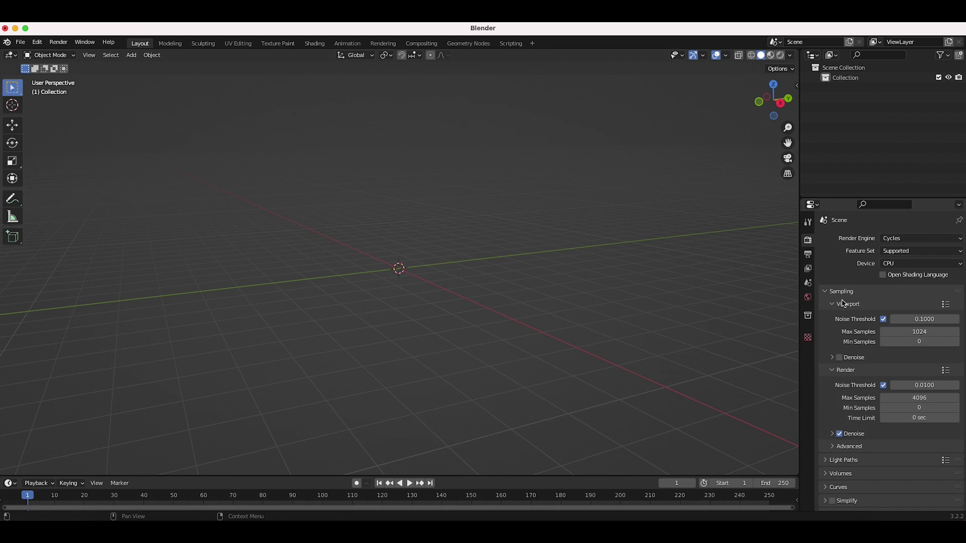
scroll(841, 317, "down", 5)
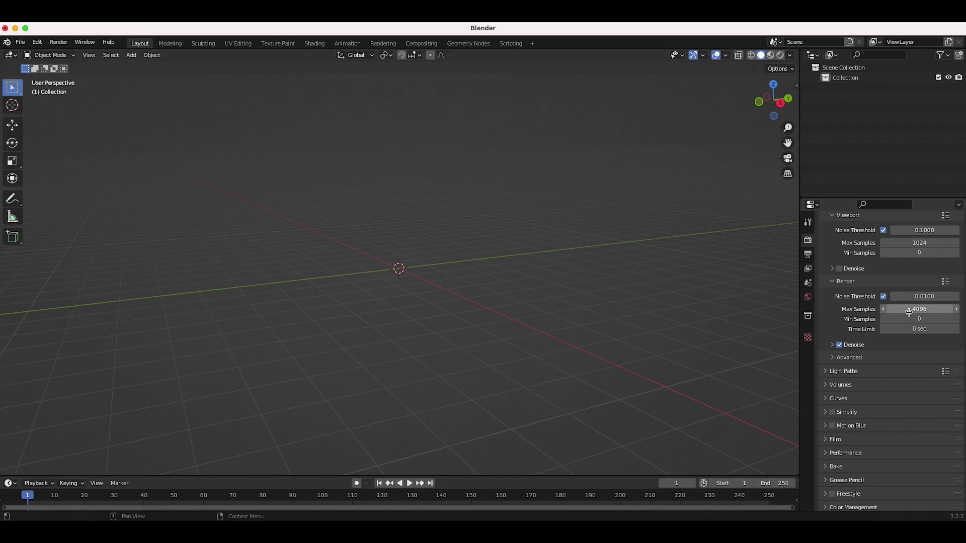
left_click(910, 309)
type("20")
key("Return")
Turn on the animated render noise seed and enable the Transparent film option.
left_click(944, 358)
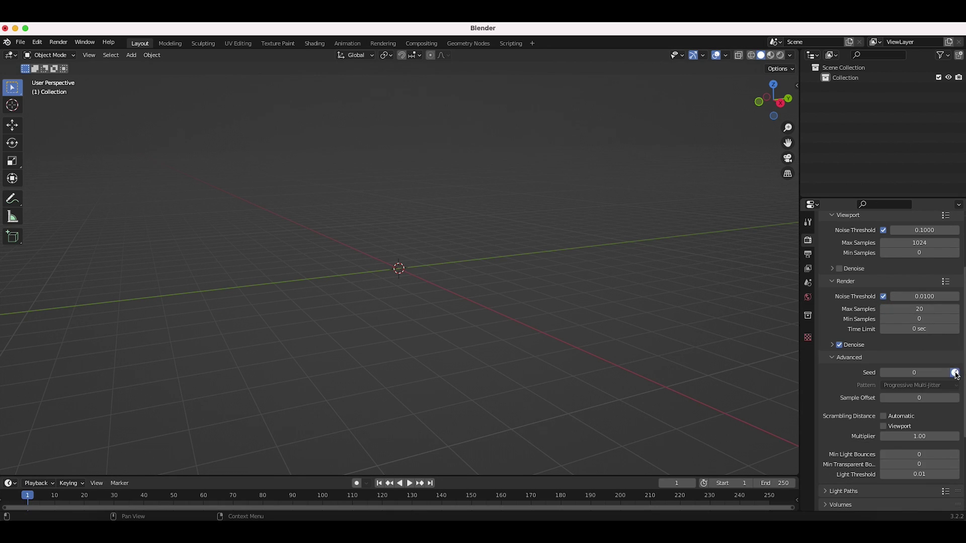
scroll(847, 430, "down", 5)
left_click(830, 440)
scroll(826, 437, "down", 4)
left_click(839, 407)
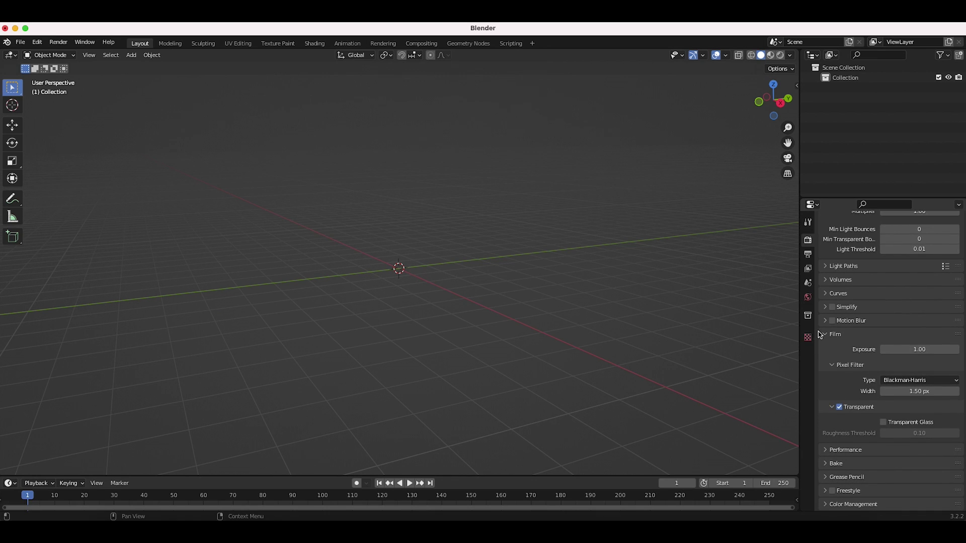
Assign an Environment Texture to the world color and load canary_wharf_4k.hdr from Downloads.
scroll(826, 339, "up", 4)
left_click(808, 297)
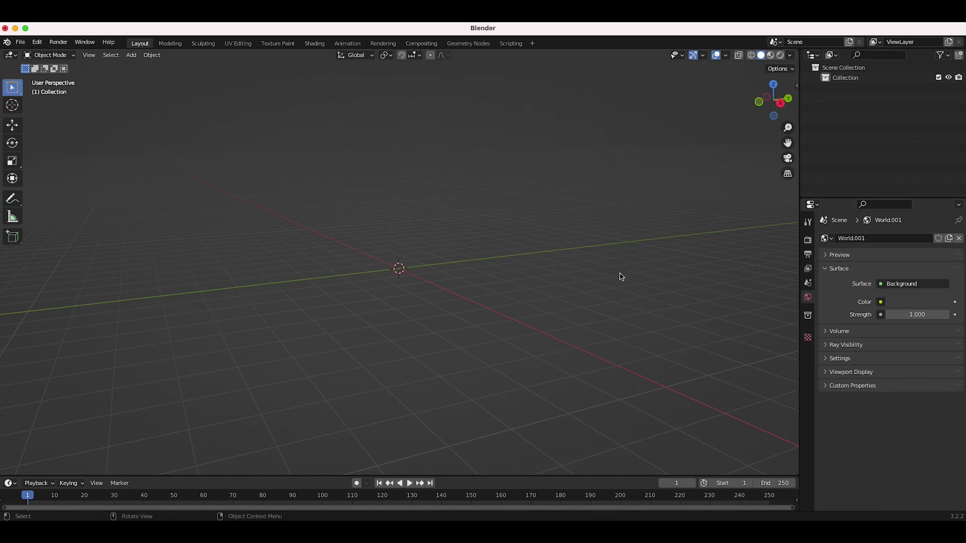
scroll(488, 255, "up", 3, "shift")
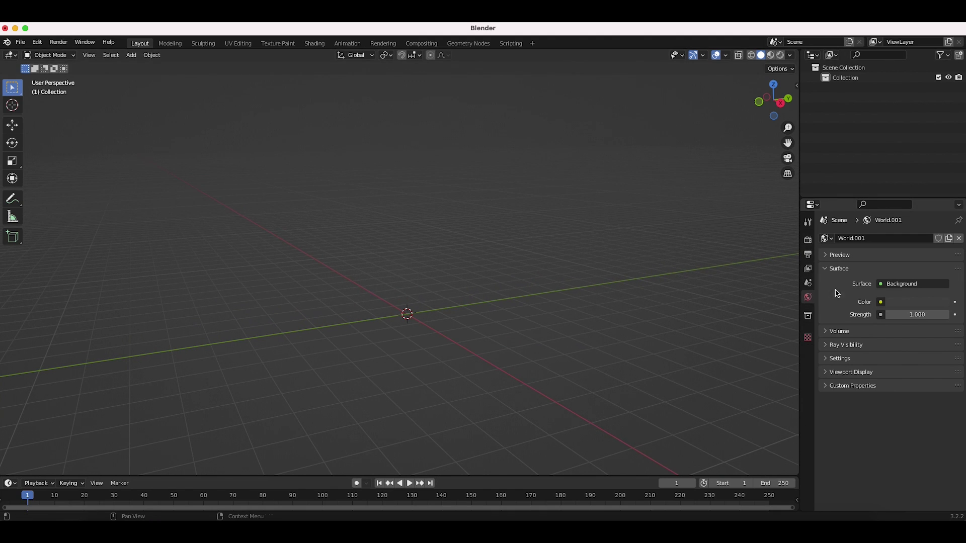
left_click(881, 302)
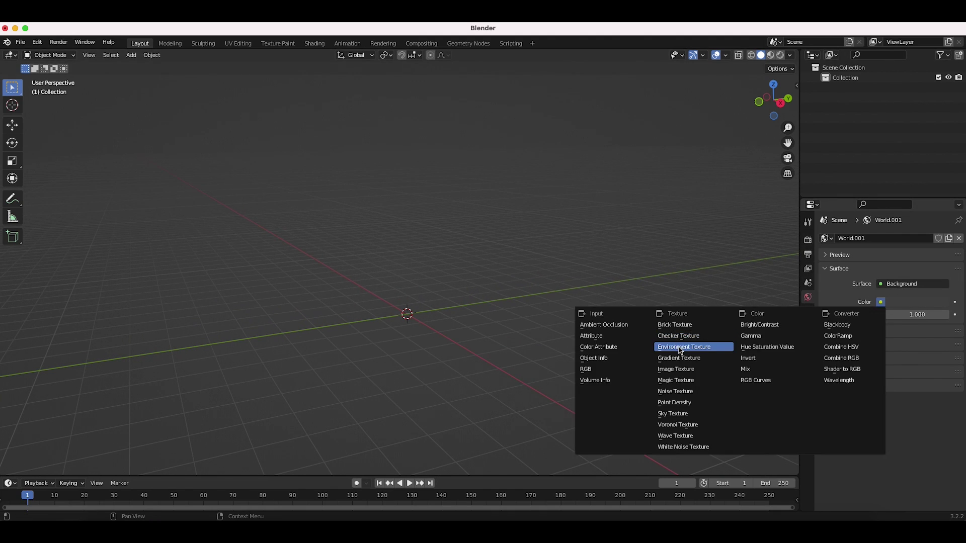
left_click(681, 347)
left_click(931, 315)
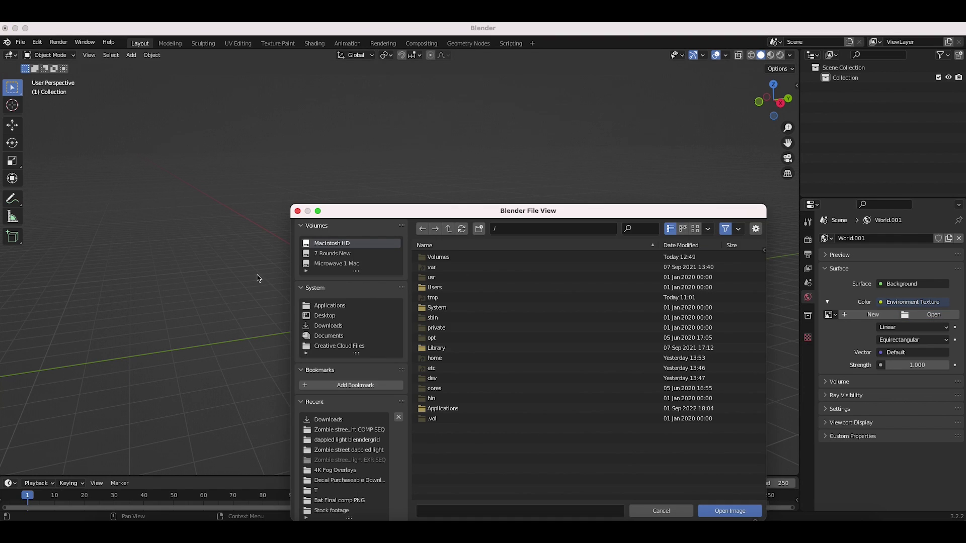
left_click(325, 326)
scroll(450, 463, "down", 15)
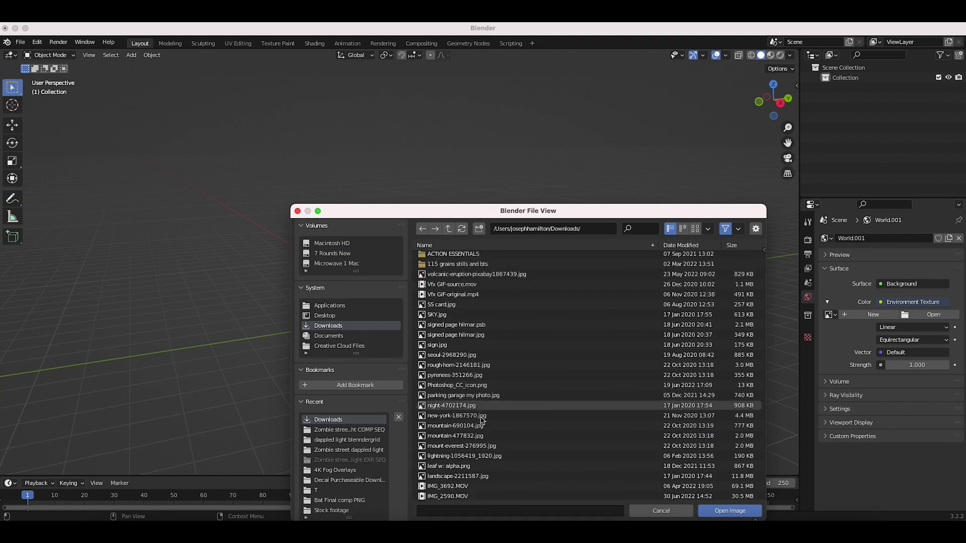
left_click(452, 464)
left_click(729, 511)
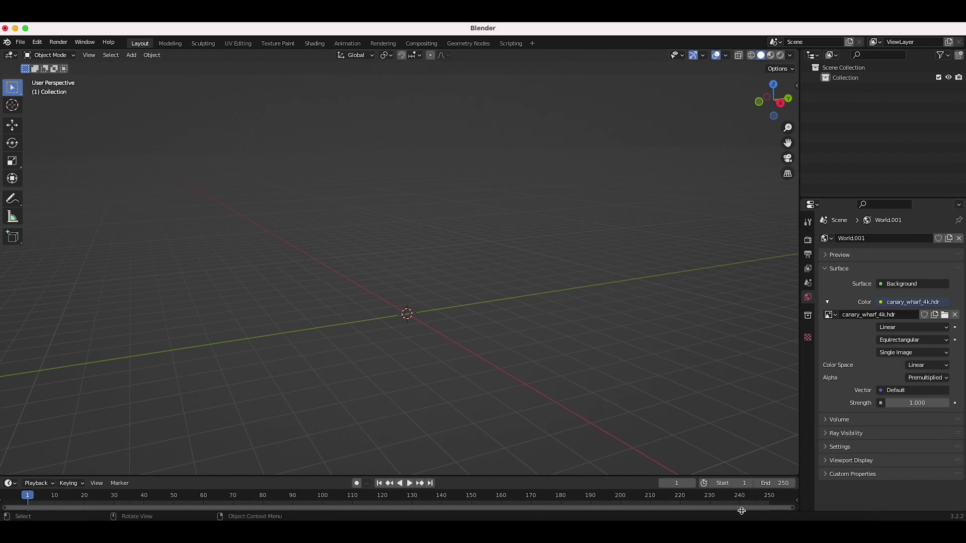
Display the Light Architect add-on's tools beside the viewport and widen their area to show the full labels.
left_click(794, 87)
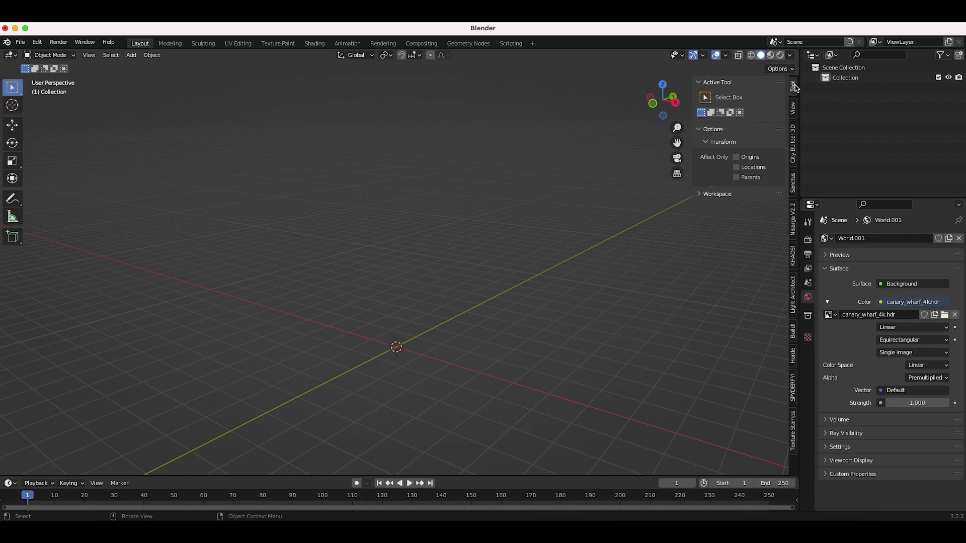
left_click(794, 295)
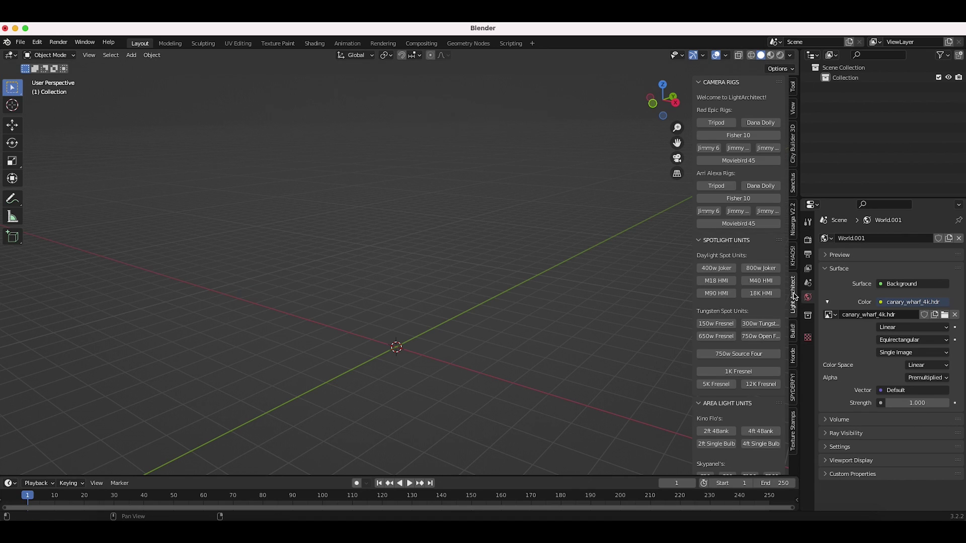
left_click_drag(681, 207, 664, 207)
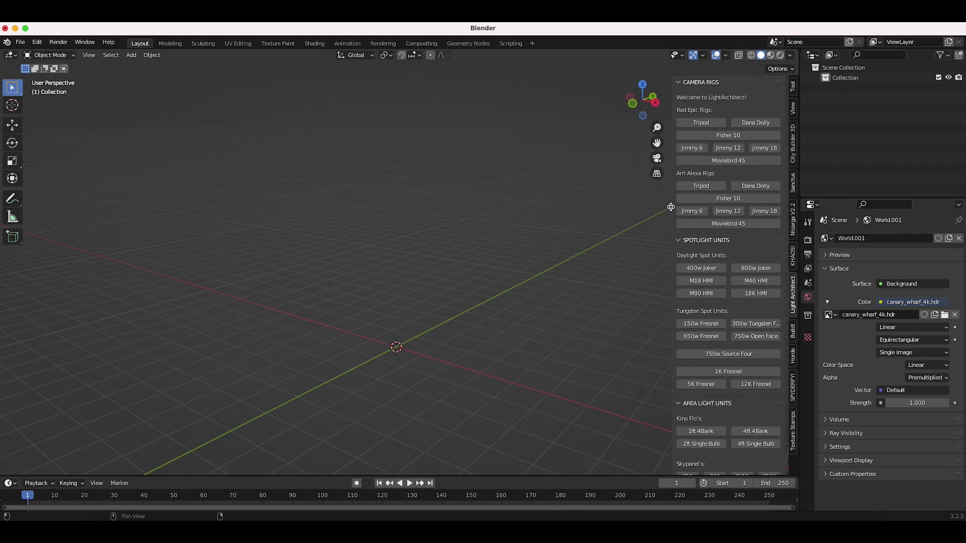
Collapse all Light Architect categories except Spotlight Units.
left_click(679, 83)
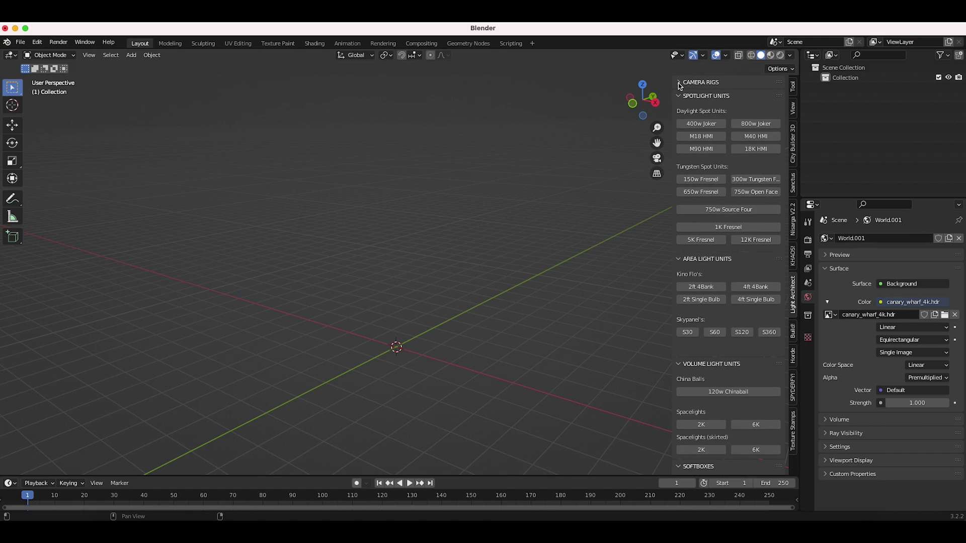
left_click(679, 259)
left_click(678, 272)
left_click(678, 286)
left_click(679, 300)
left_click(679, 313)
left_click(678, 327)
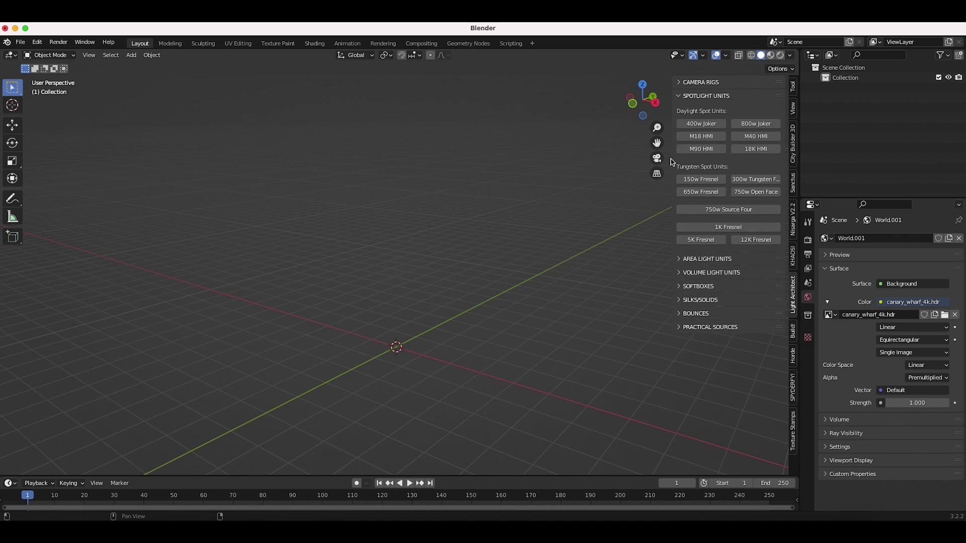
Add an 18K HMI daylight spotlight from Light Architect to the empty scene.
left_click(753, 151)
scroll(426, 269, "down", 4)
scroll(425, 268, "left", 5)
scroll(426, 269, "right", 3)
scroll(426, 269, "right", 2)
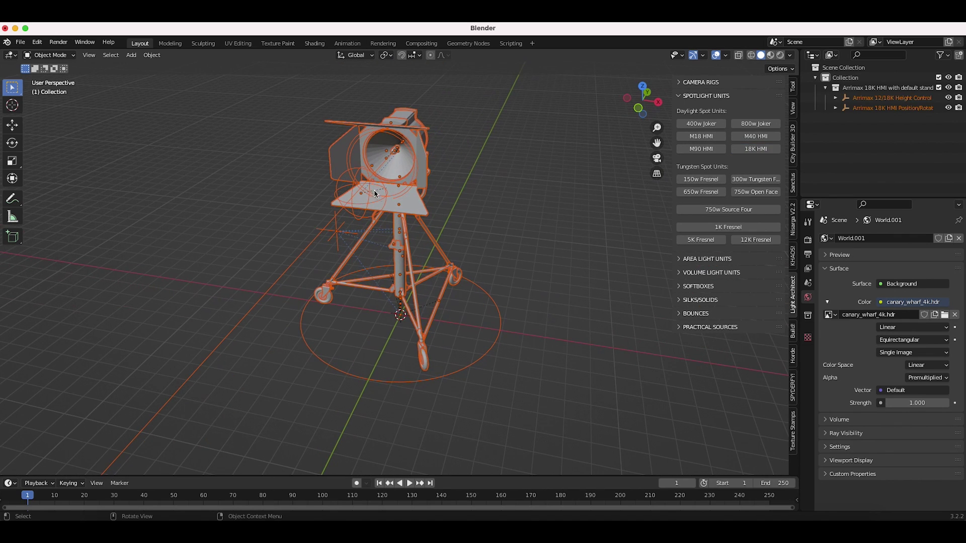
Aim the 18K HMI's lamp head by repositioning its tilt control.
left_click(352, 175)
scroll(352, 174, "right", 5)
left_click(281, 162)
scroll(280, 164, "left", 2)
scroll(280, 163, "down", 1)
key("g")
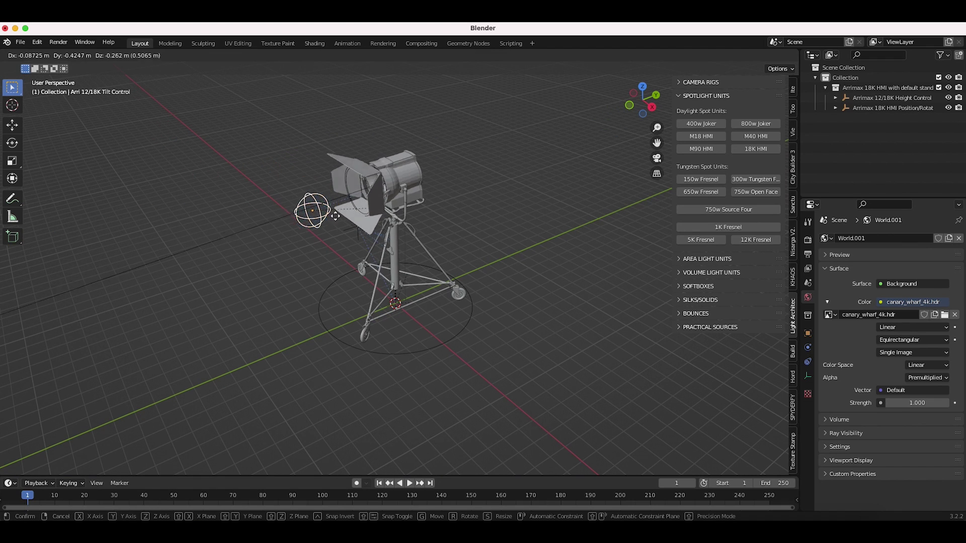
left_click(233, 166)
key("g")
left_click(226, 242)
scroll(233, 251, "left", 5)
Raise the lamp head on its stand by moving the 12/18K height control.
left_click(388, 254)
key("g")
left_click(416, 185)
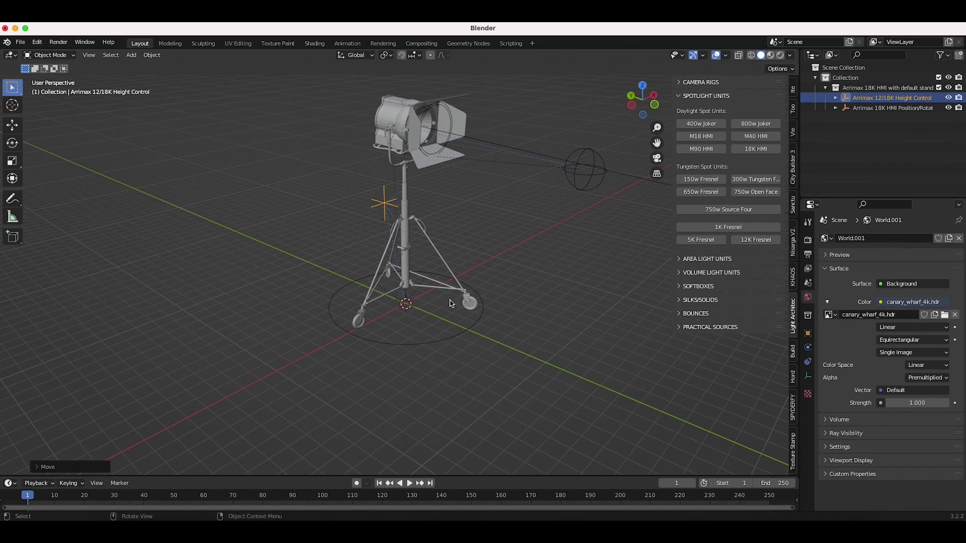
Rotate the whole light with its Position/Rotation Control and move it along the X axis away from the world origin.
left_click(436, 339)
key("r")
left_click(509, 246)
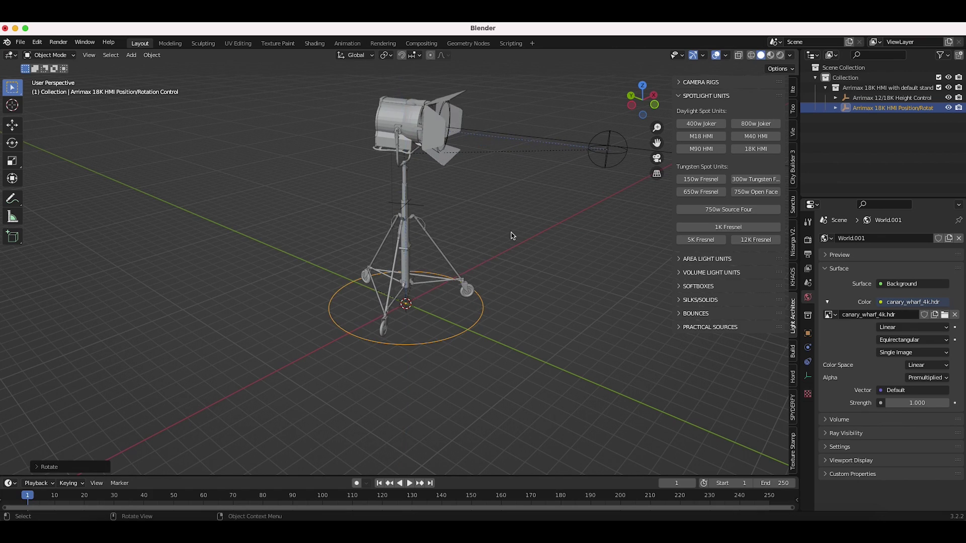
middle_click_drag(511, 233, 510, 234)
key("g")
key("x")
left_click(410, 237)
Move the tilt control in front of the repositioned light to angle its head downward.
left_click(458, 216)
key("g")
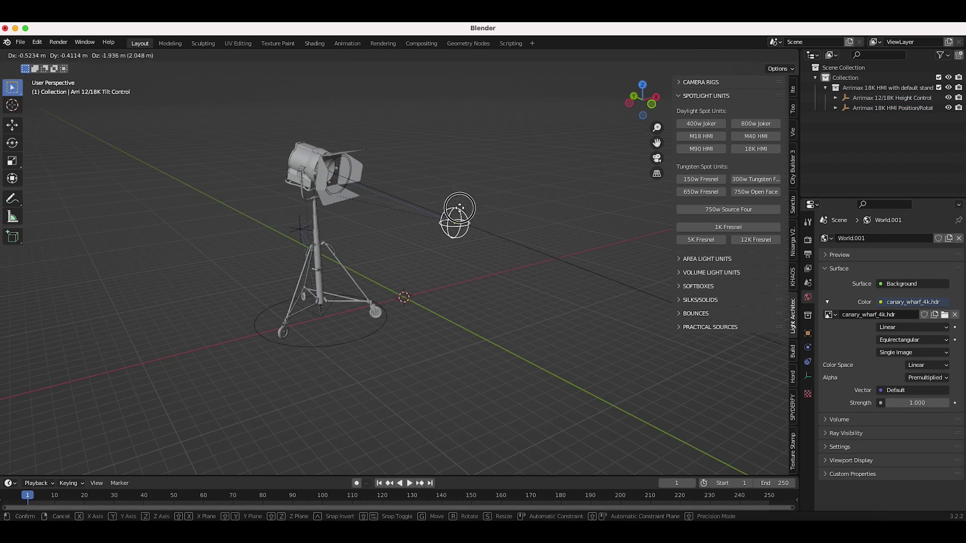
left_click(461, 212)
Preview the light in the viewport with rendered shading.
scroll(461, 212, "left", 4)
scroll(461, 212, "up", 3)
scroll(468, 214, "up", 4, "shift")
key("z")
left_click(482, 164)
left_click(510, 144)
Examine the spot and lens of the lamp from the front, and return the viewport to solid shading.
left_click(300, 149)
scroll(304, 94, "left", 4)
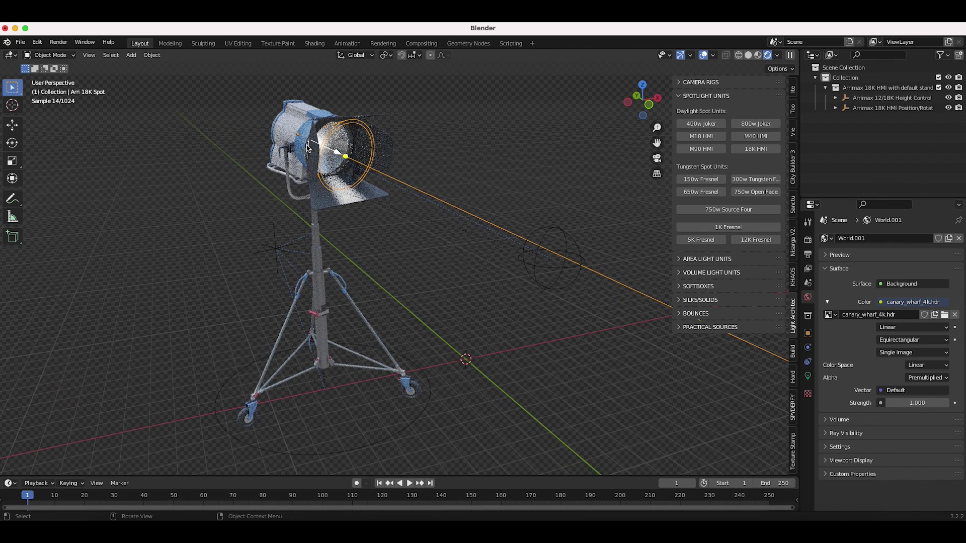
left_click(351, 150)
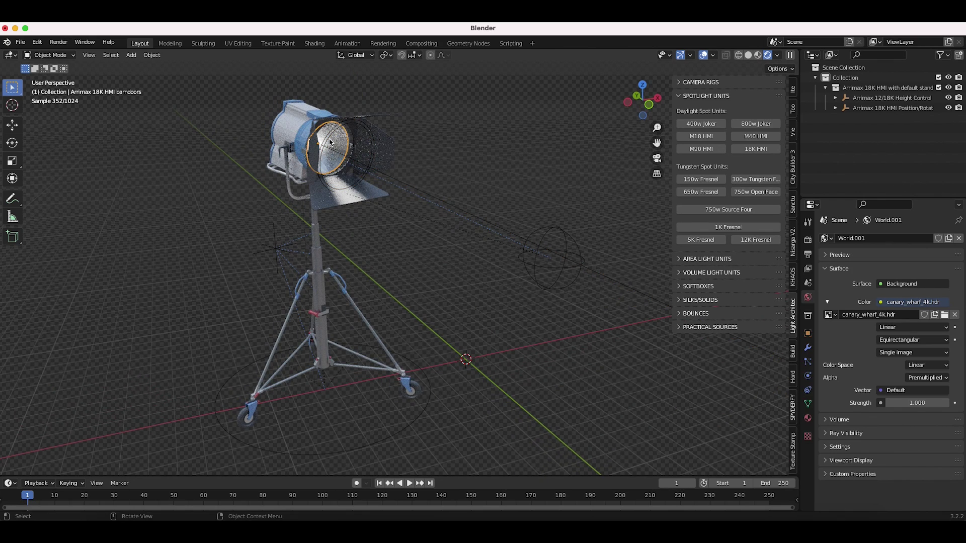
middle_click_drag(331, 154, 322, 181)
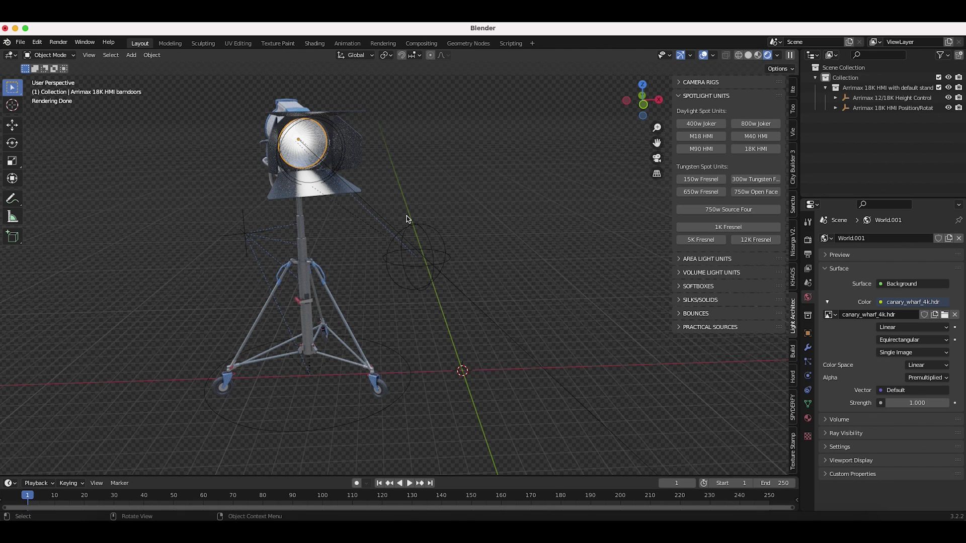
mouse_move(488, 255)
middle_mouse_down()
mouse_move(509, 259)
mouse_move(480, 267)
middle_mouse_up()
key("z")
key("6")
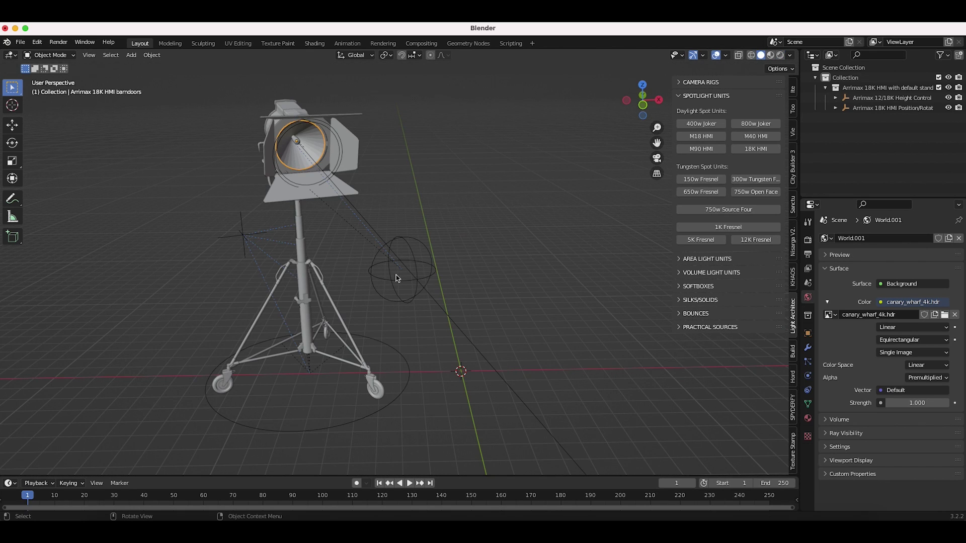
Add a camera, move it in front of the light stand, and look through it.
key("shift+a")
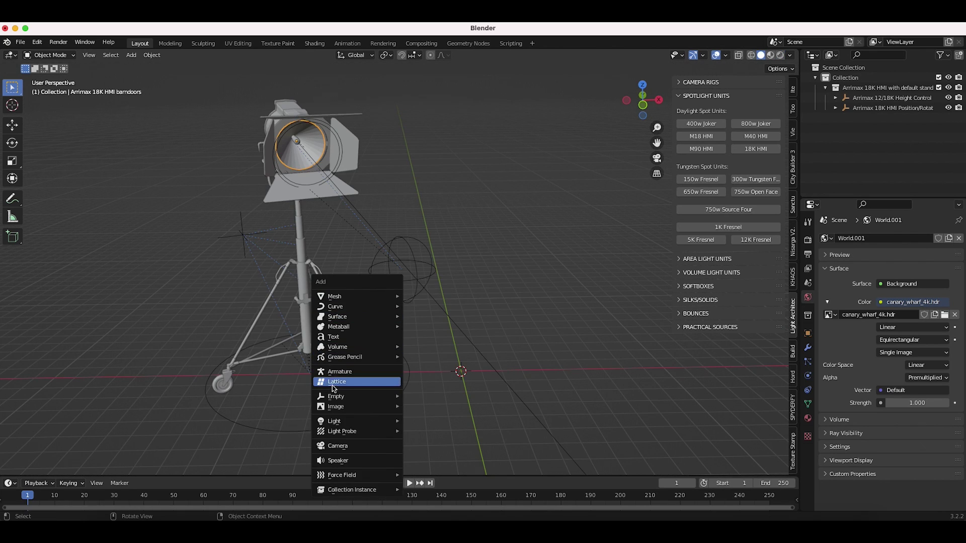
left_click(337, 446)
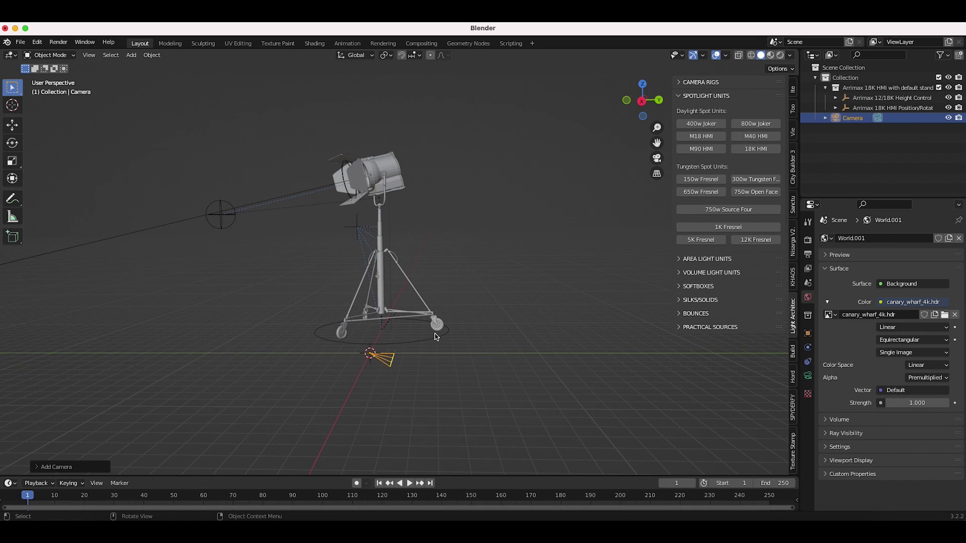
key("g")
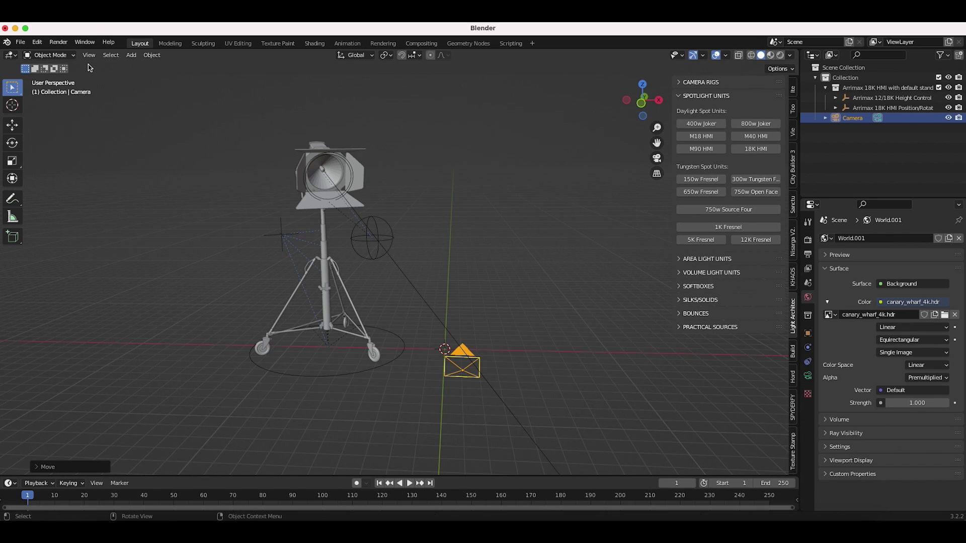
left_click(88, 57)
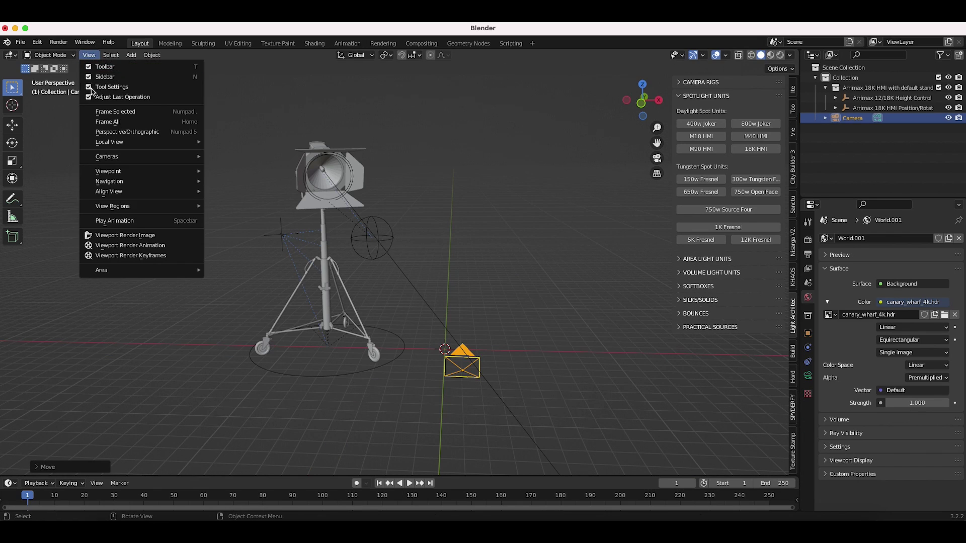
mouse_move(133, 170)
left_click(240, 175)
Rotate and move the camera so the full light and its stand fit inside the left part of the frame.
key("r")
key("r")
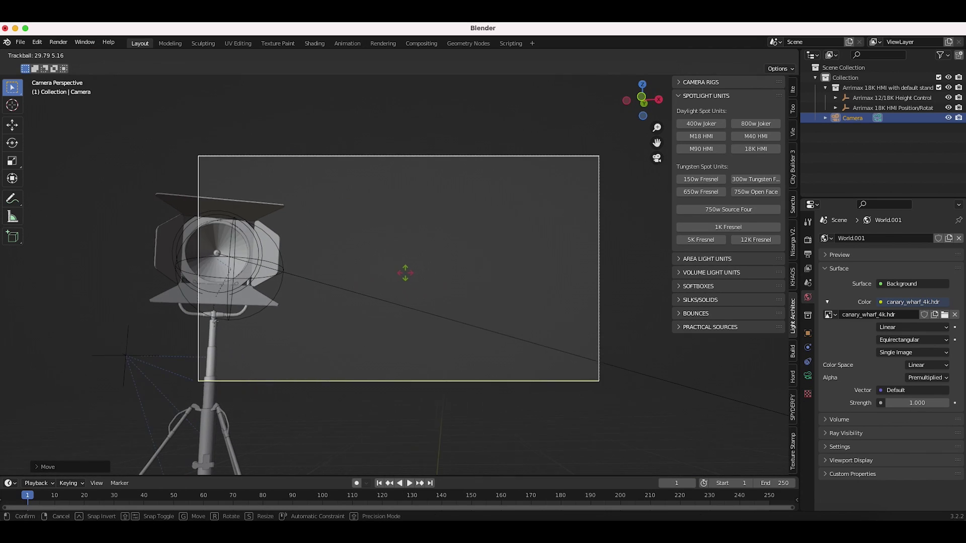
left_click(406, 276)
key("g")
key("z")
key("z")
left_click(300, 116)
key("g")
left_click(416, 324)
key("r")
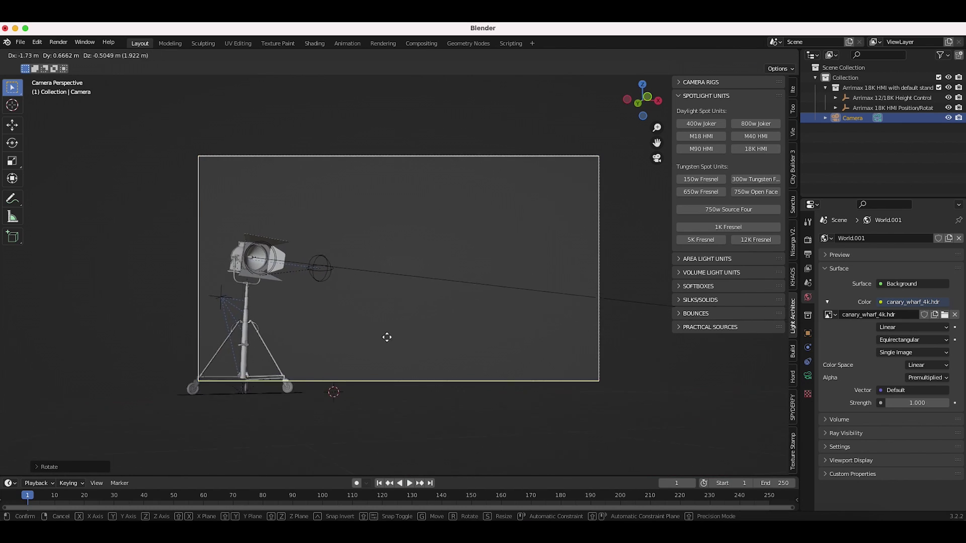
left_click(136, 435)
key("g")
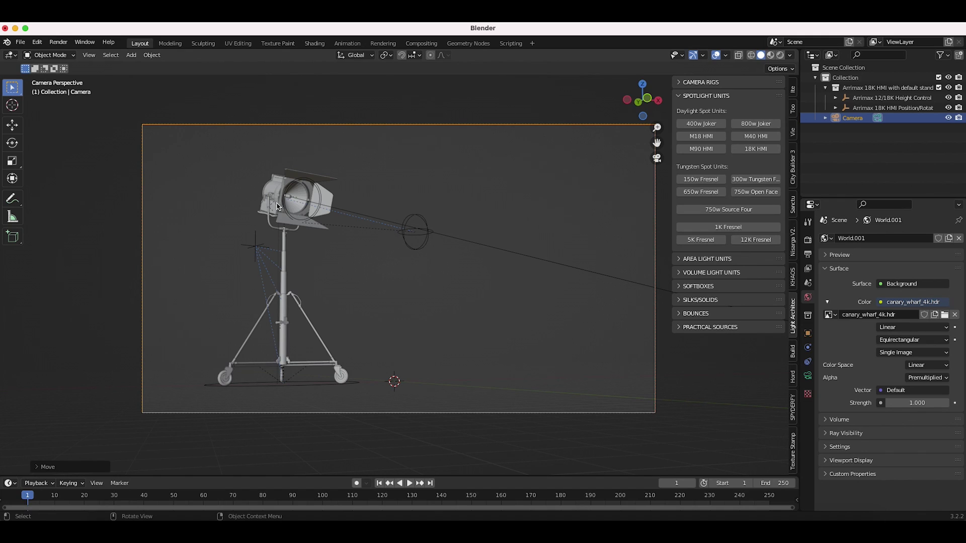
Enable the Emission light pass for the view layer and hide the viewport sidebar.
left_click(808, 269)
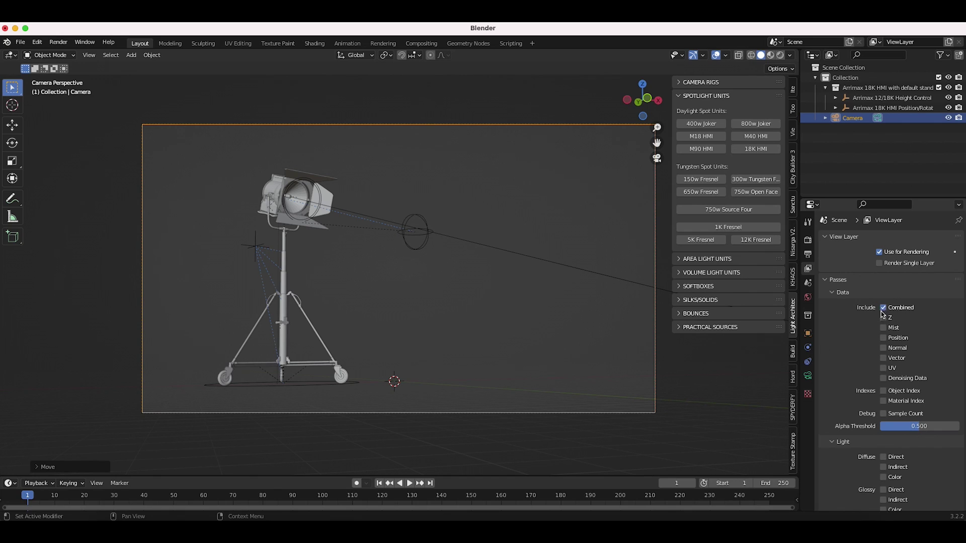
scroll(884, 310, "down", 7)
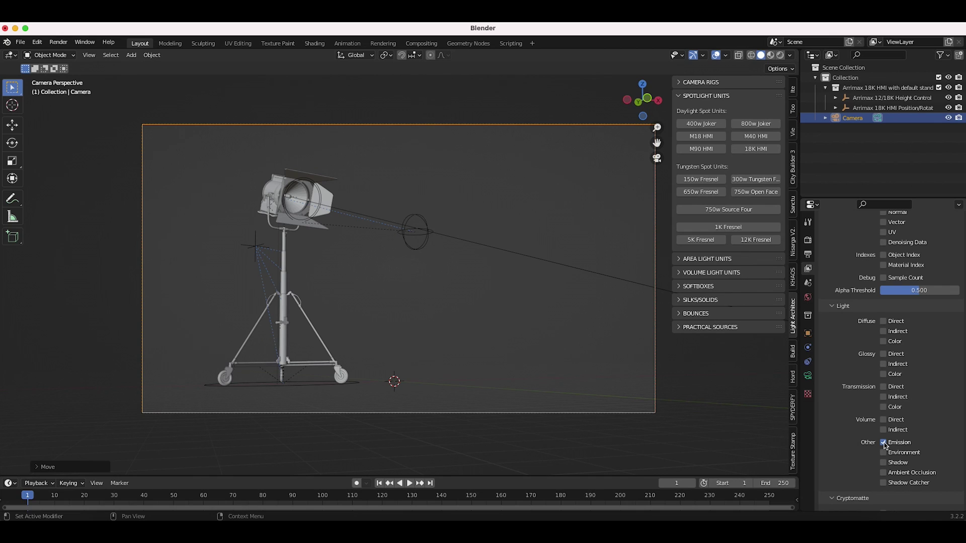
key("n")
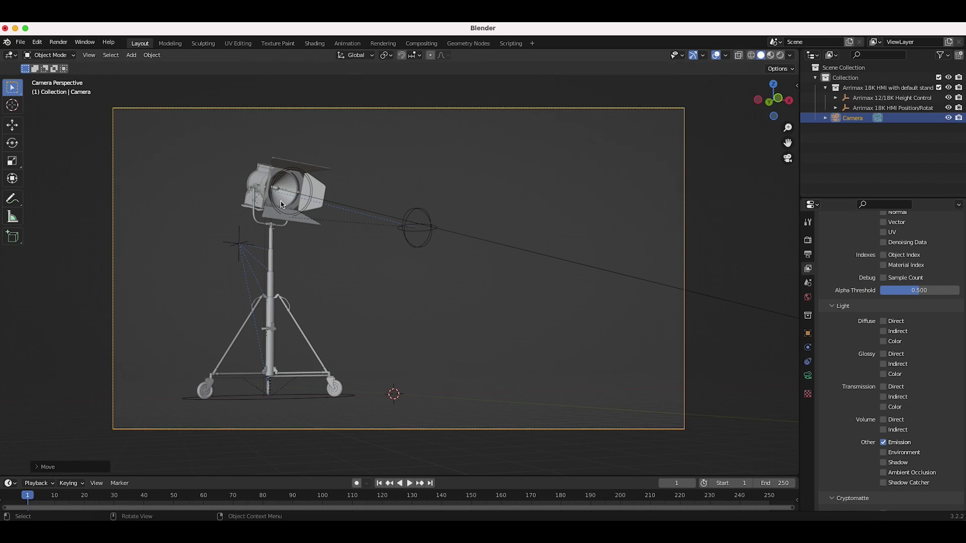
Render a still image through the camera and close the render window.
left_click(59, 42)
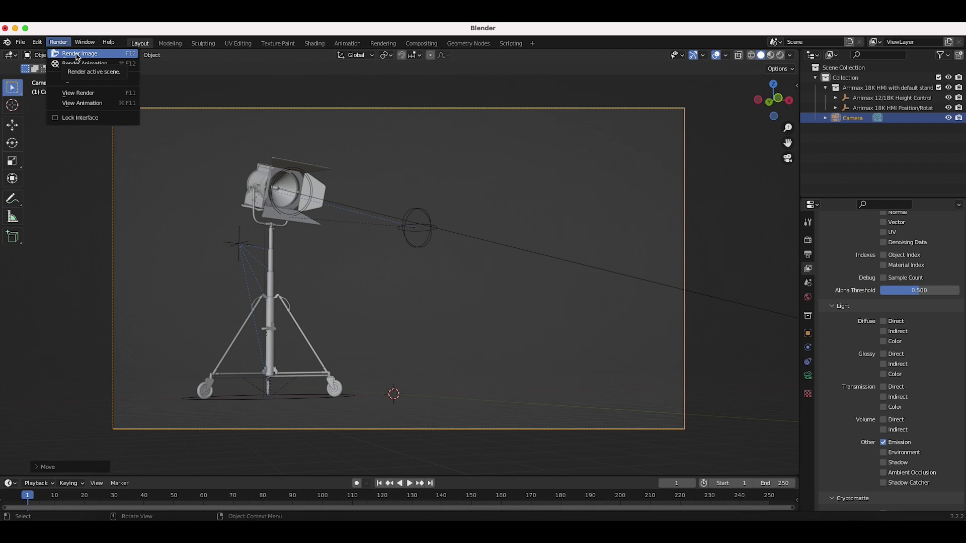
left_click(78, 55)
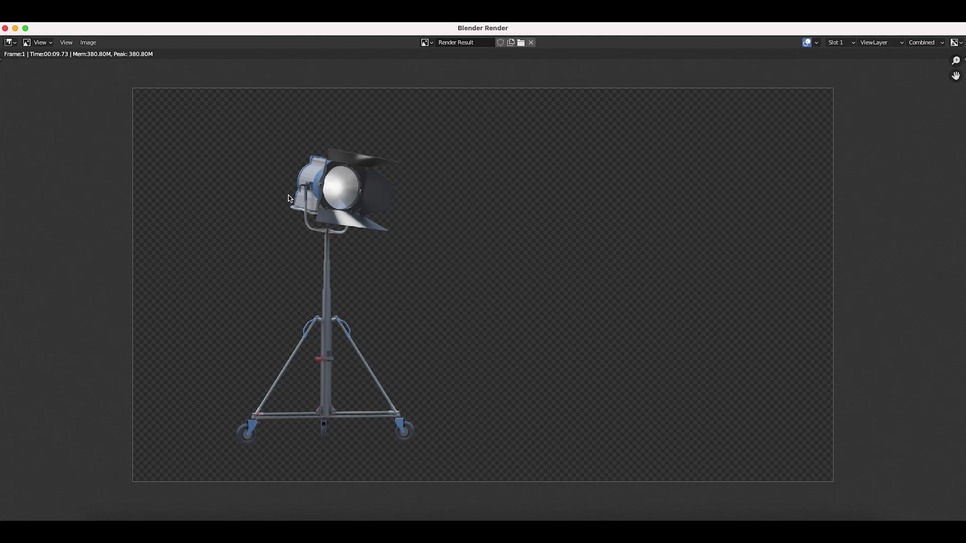
left_click(5, 28)
Enable nodes in the Compositing workspace and enlarge the node editor.
left_click(422, 43)
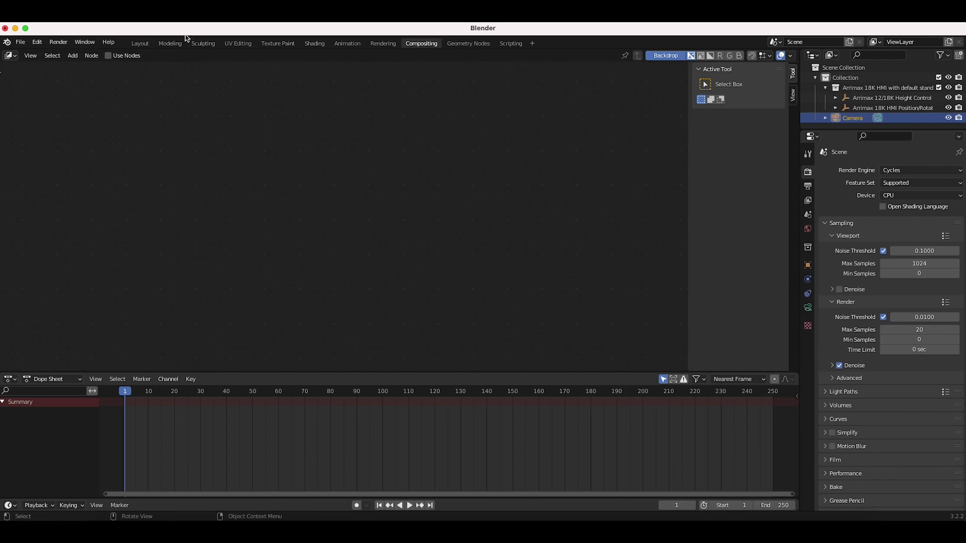
left_click(109, 55)
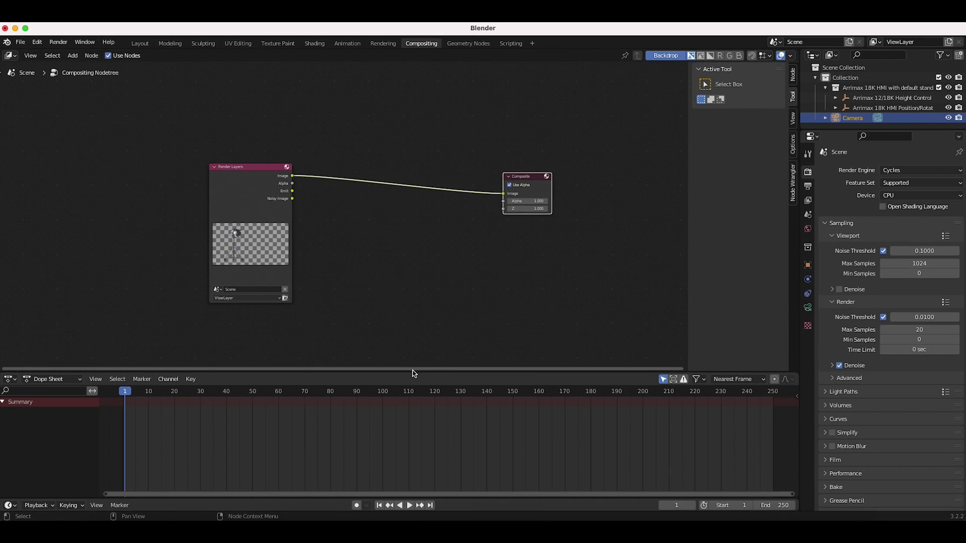
left_click_drag(413, 372, 404, 461)
Add a Viewer node and feed the Render Layers image into it to show the render as backdrop.
key("shift+a")
mouse_move(403, 300)
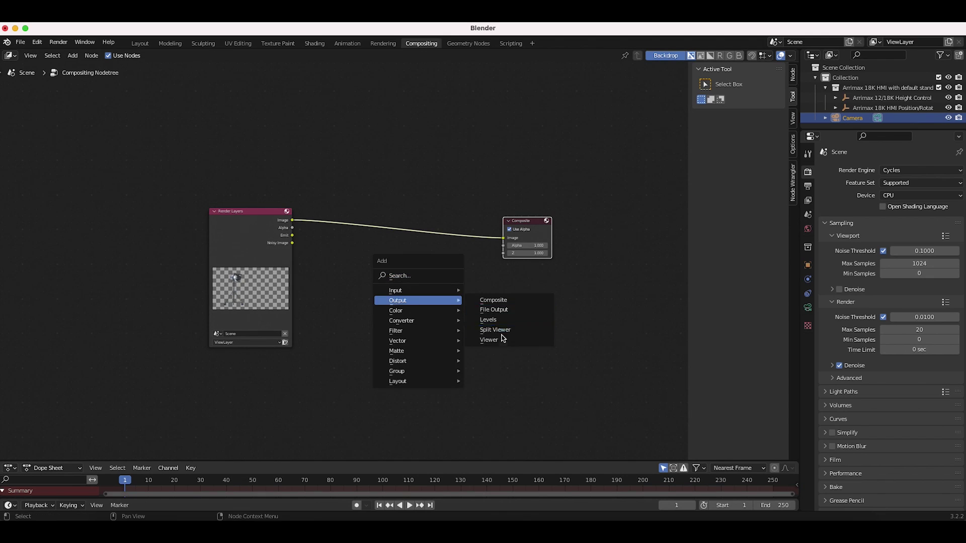
left_click(498, 340)
left_click(521, 285)
left_click_drag(293, 220, 522, 304)
left_click(537, 286)
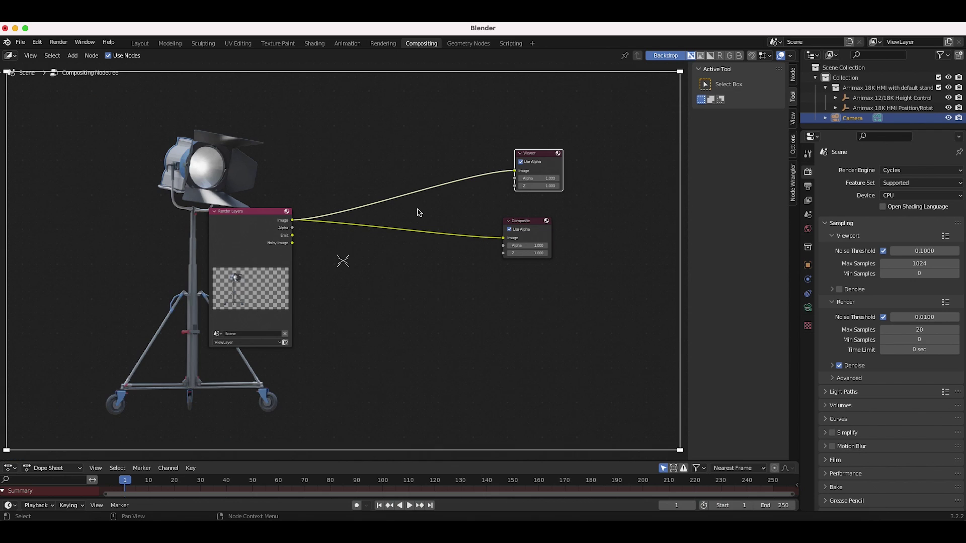
Hide the node editor's sidebar and spread the nodes apart, clear of the lamp head in the backdrop.
scroll(418, 209, "left", 3)
key("n")
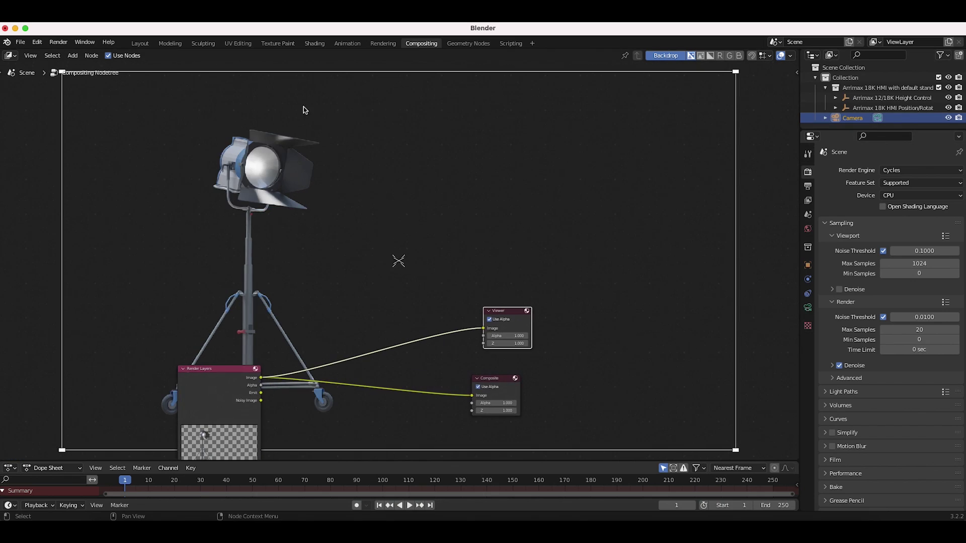
scroll(290, 273, "up", 5)
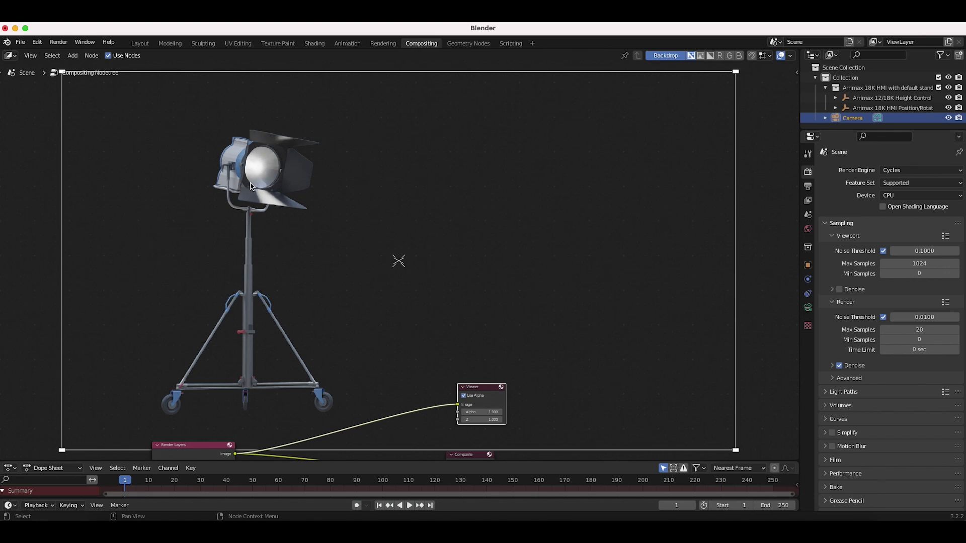
key("Home")
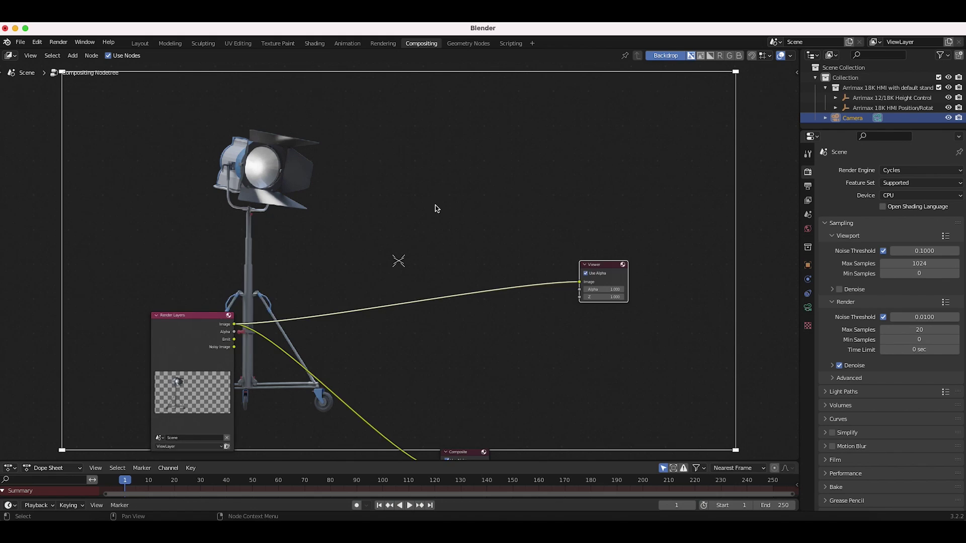
Add a Glare node on the link between Render Layers and the Viewer.
key("shift+a")
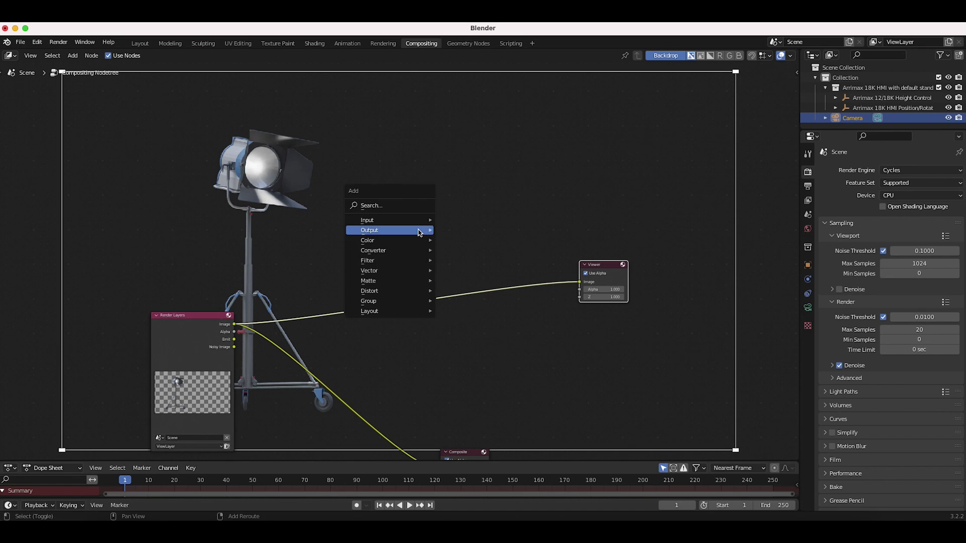
mouse_move(370, 261)
left_click(459, 362)
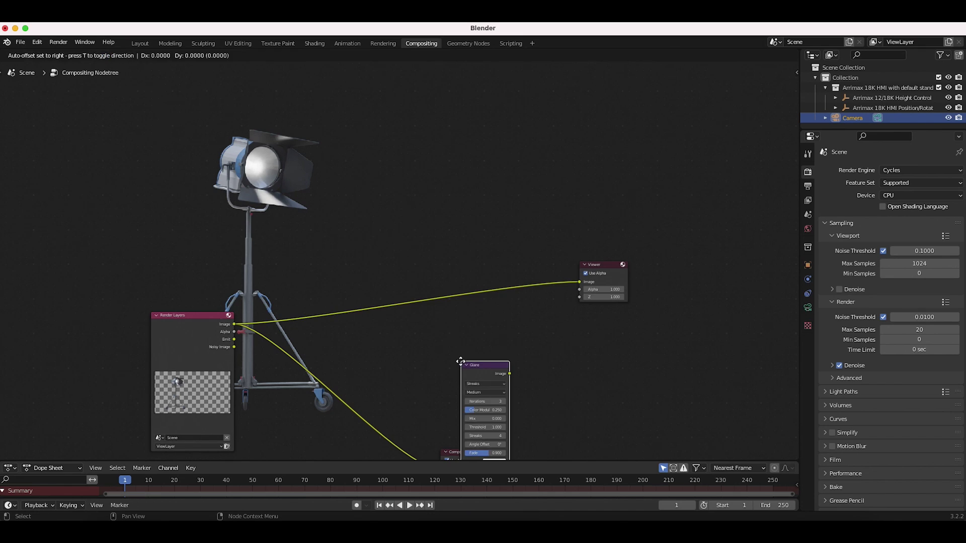
left_click(449, 276)
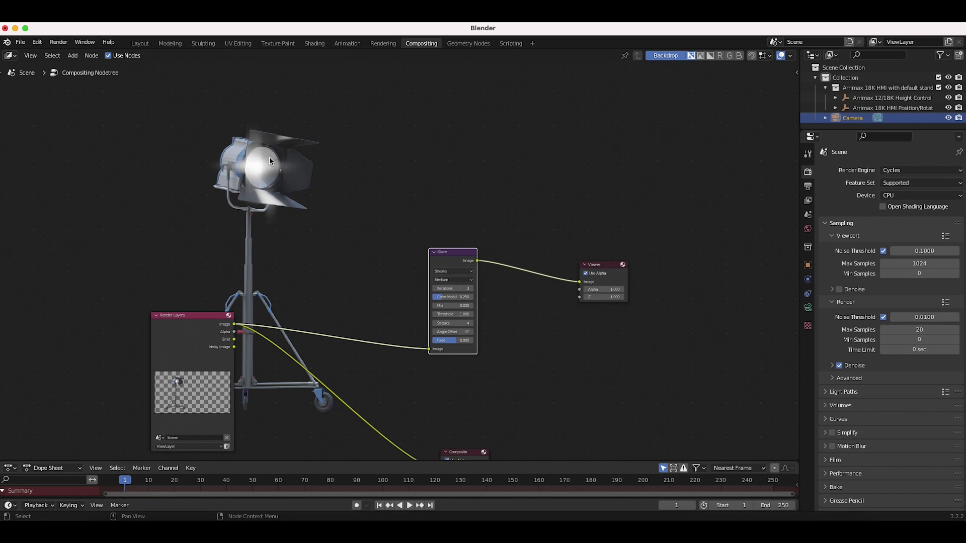
Set the Glare node's type to Ghosts.
left_click(460, 271)
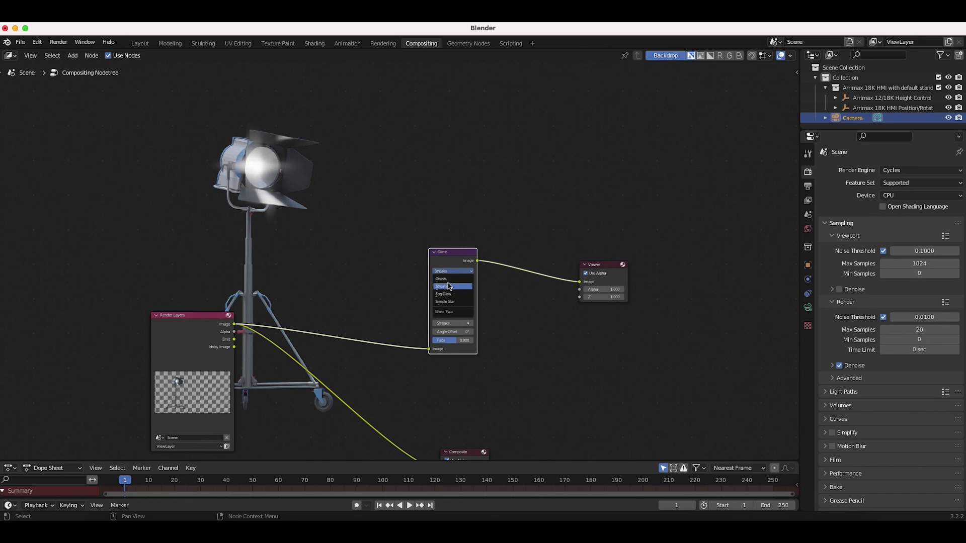
left_click(442, 279)
scroll(592, 230, "up", 3)
scroll(592, 230, "right", 3)
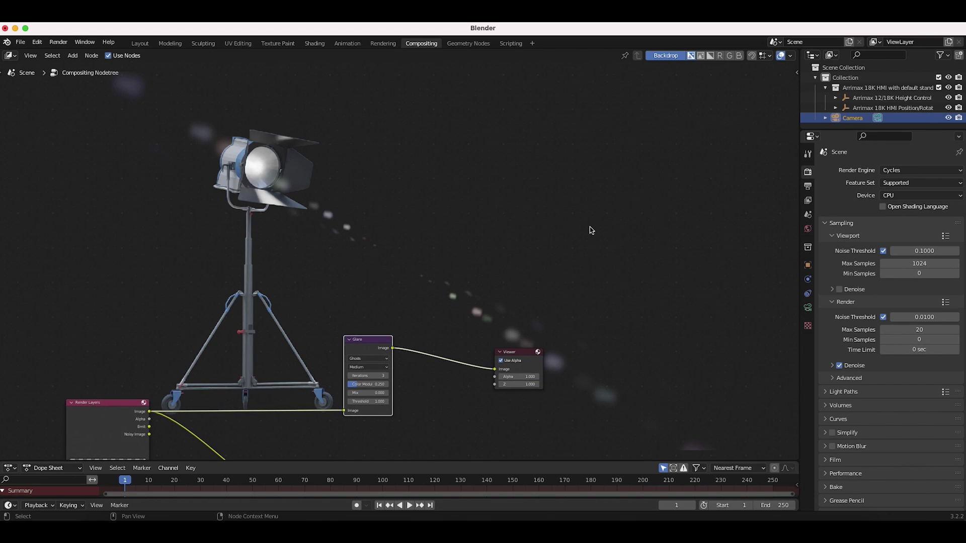
key("v")
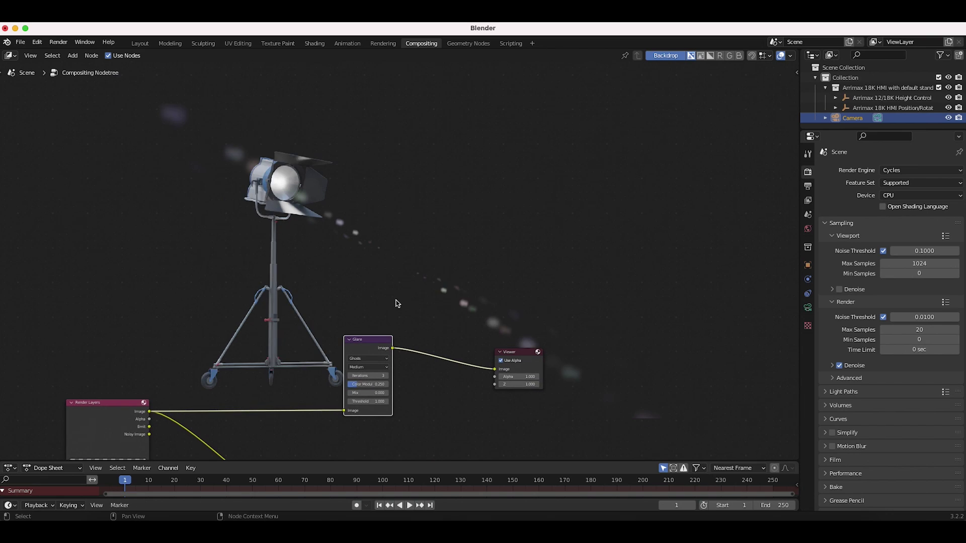
Set the Glare node's iterations to 2.
scroll(396, 303, "up", 3)
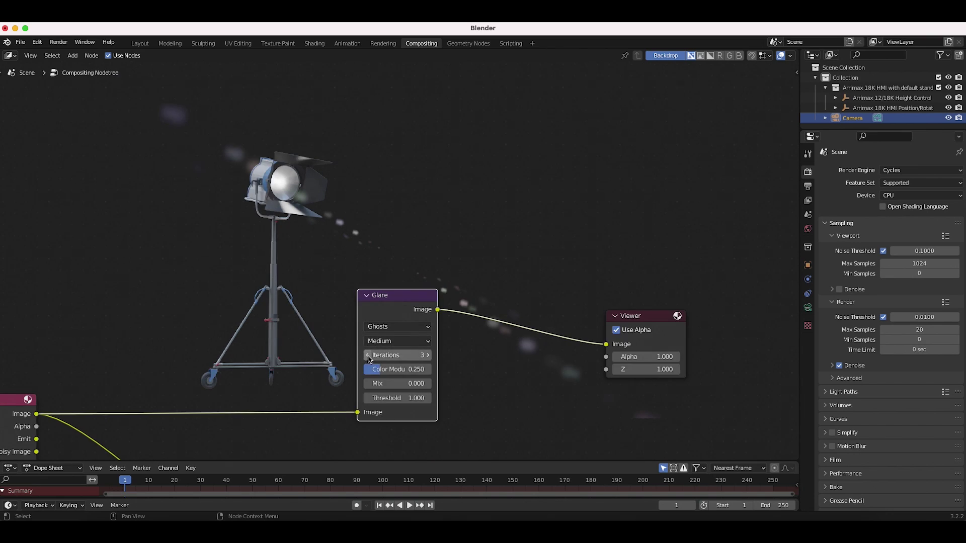
left_click(369, 359)
scroll(368, 359, "down", 1)
scroll(369, 359, "right", 1)
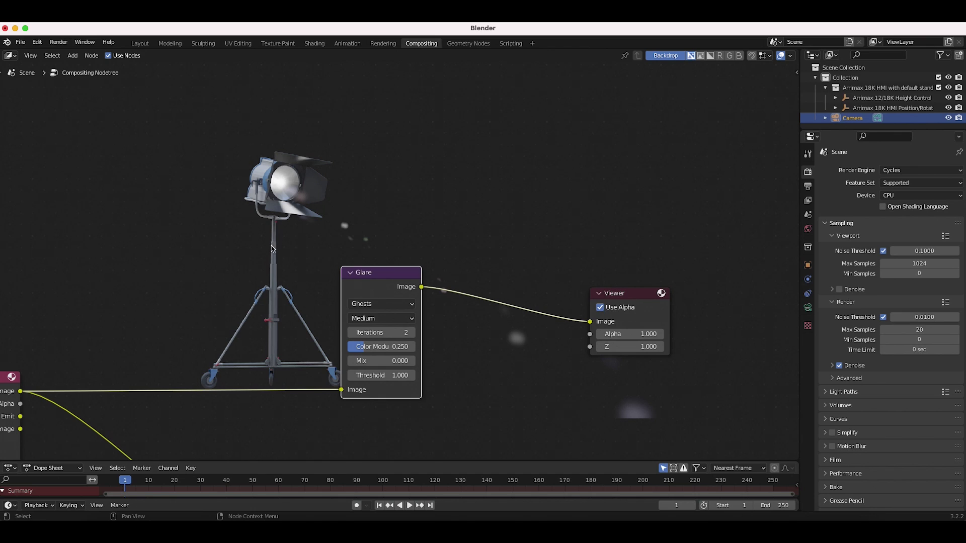
Try 4 iterations on the Glare node, then return it to 2.
left_click(410, 333)
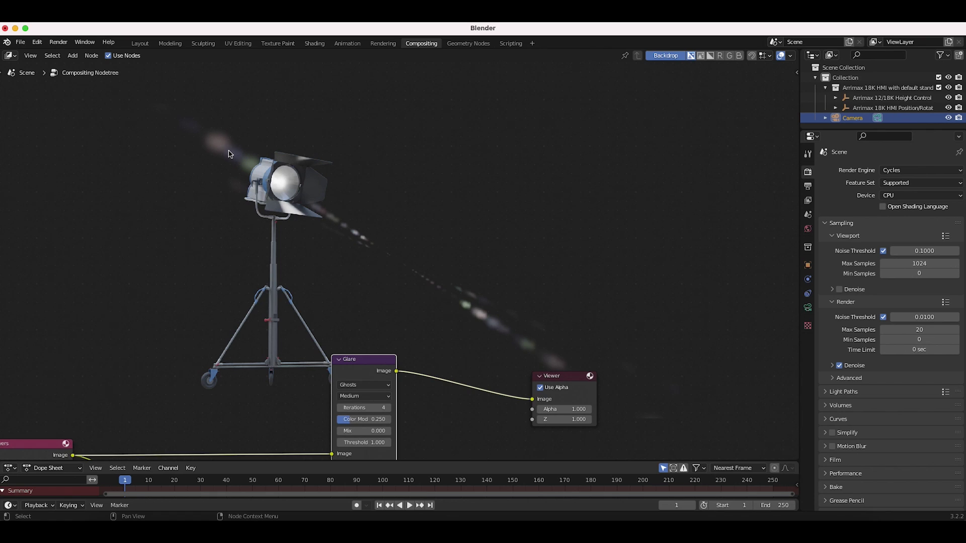
middle_click_drag(338, 364, 372, 311)
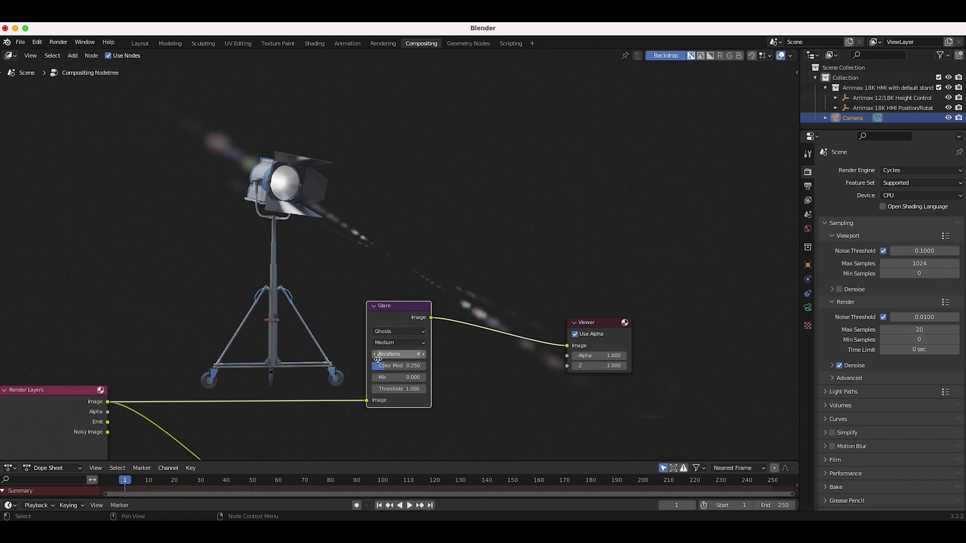
left_click(376, 355)
left_click(376, 354)
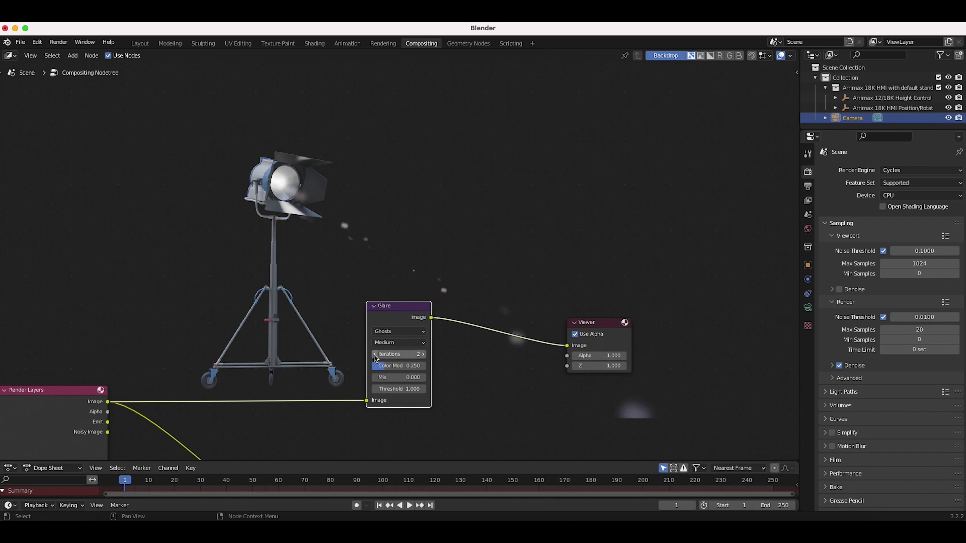
middle_click_drag(375, 355, 436, 426)
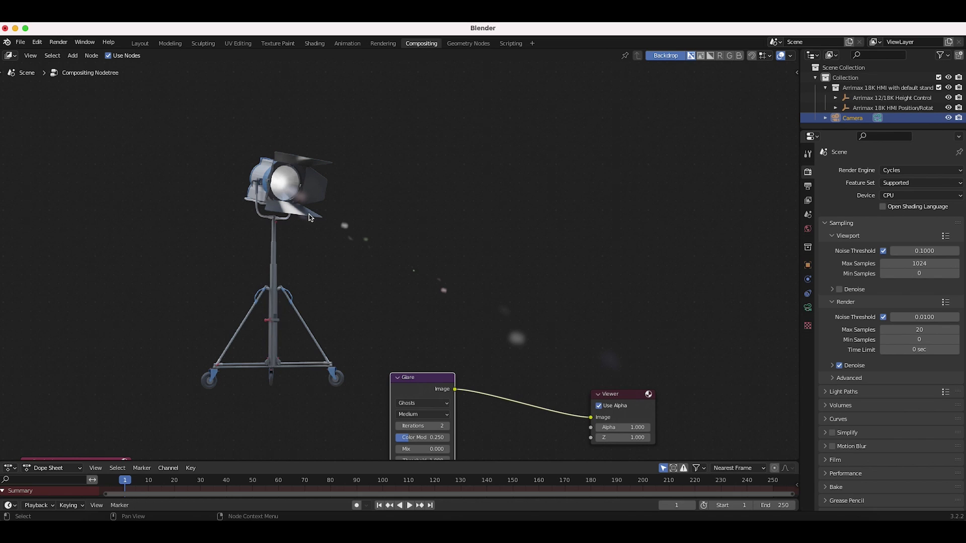
Set the Glare node's quality to High.
middle_click_drag(425, 418, 483, 257)
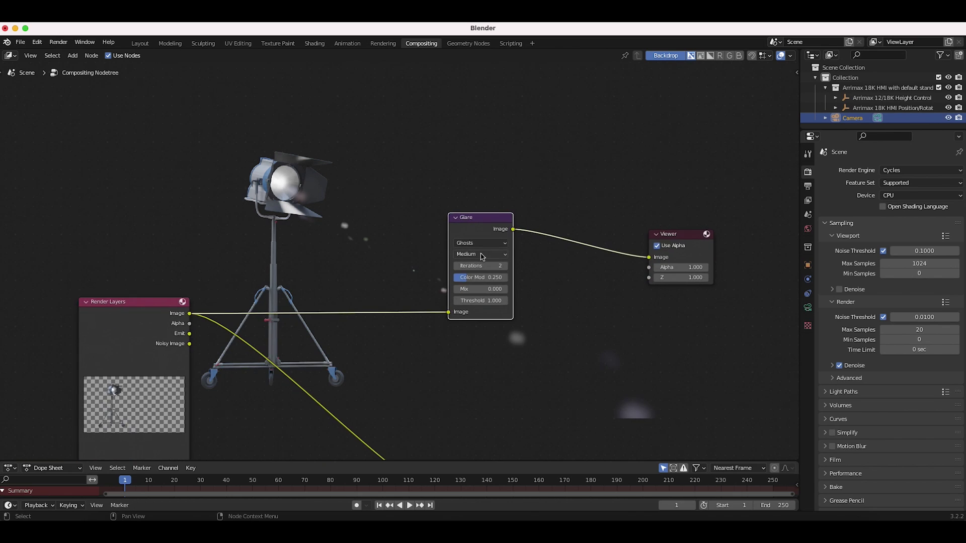
left_click(482, 256)
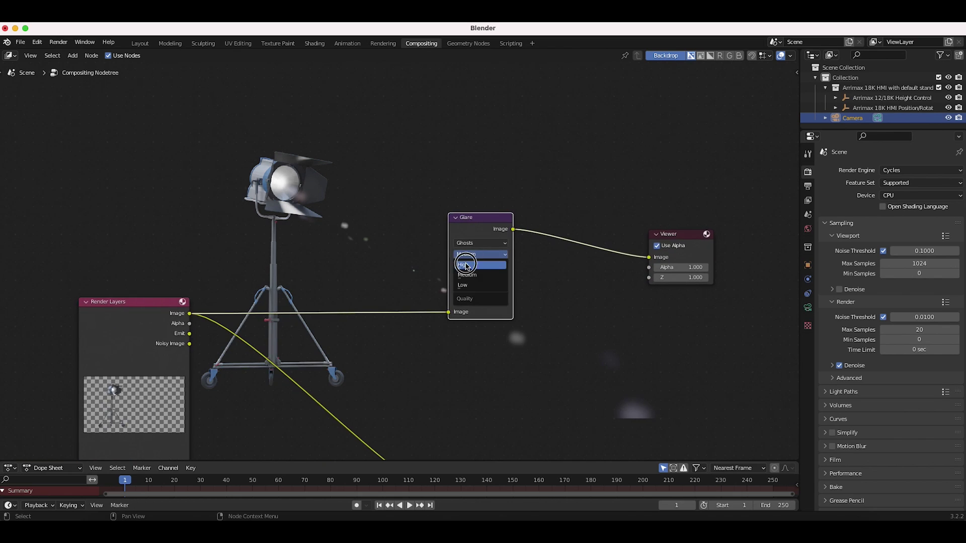
left_click(481, 248)
scroll(483, 152, "up", 6)
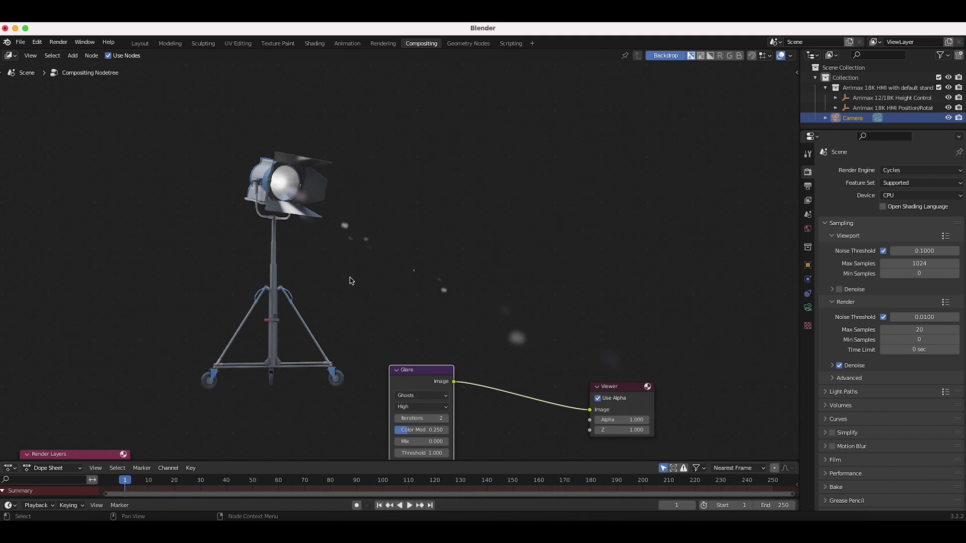
scroll(351, 281, "down", 3)
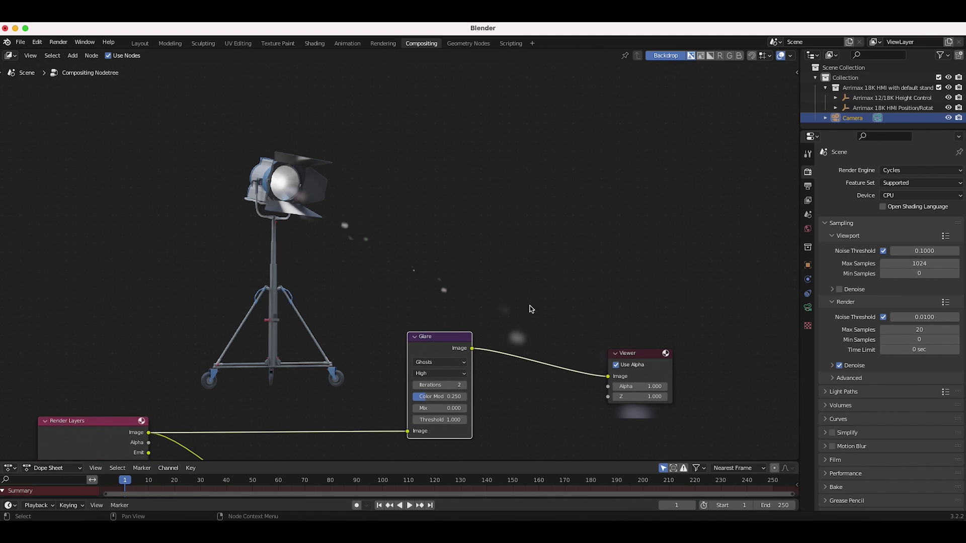
Try stronger color modulation on the Glare node's ghosts, then set it to 0.350.
scroll(327, 255, "down", 4)
scroll(327, 255, "right", 4)
scroll(454, 304, "down", 1)
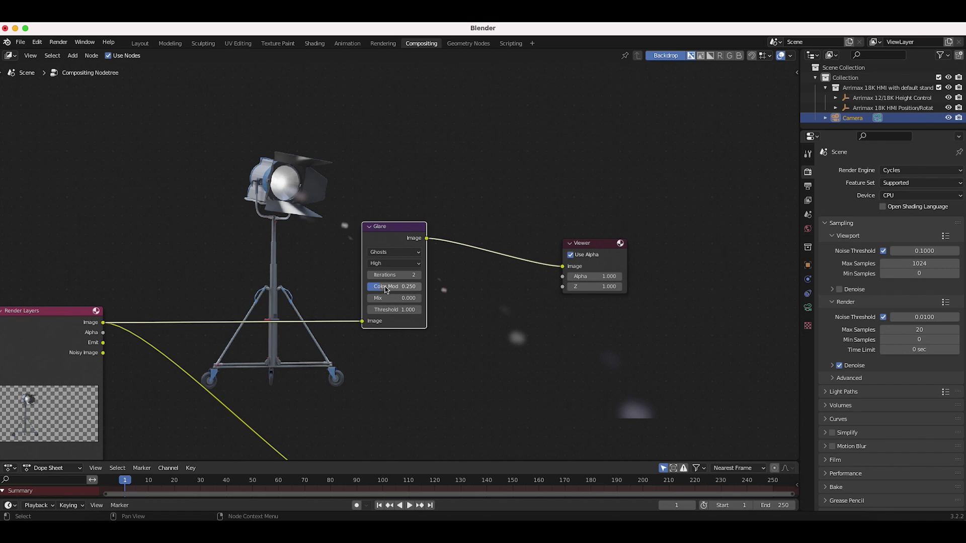
left_click_drag(382, 288, 410, 289)
scroll(514, 178, "up", 5)
scroll(513, 179, "right", 2)
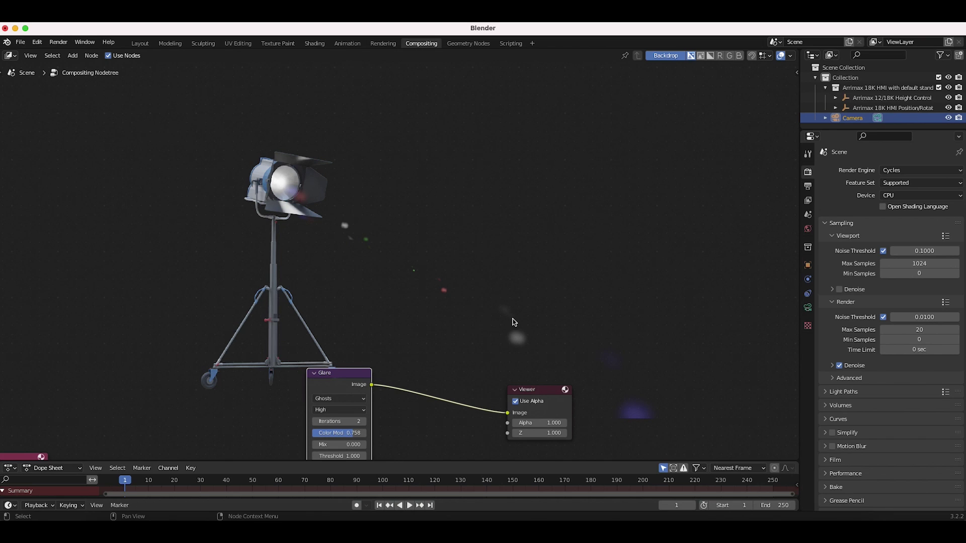
key("alt+v")
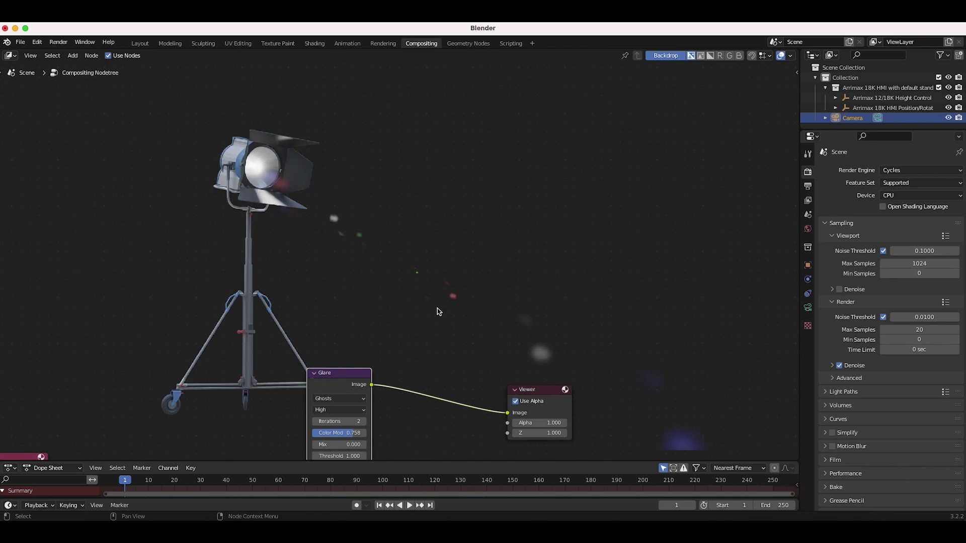
key("v")
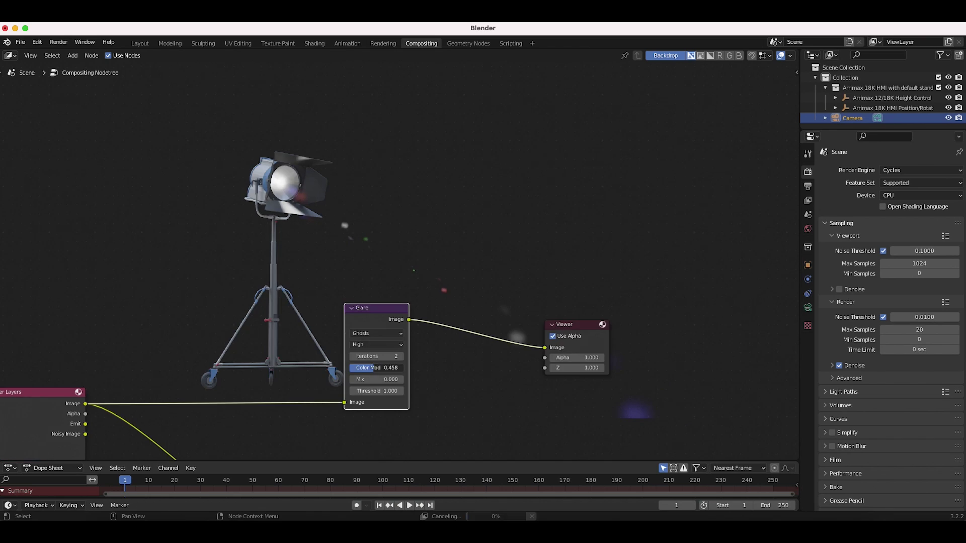
mouse_move(373, 368)
left_mouse_down()
mouse_move(398, 367)
mouse_move(373, 368)
left_mouse_up()
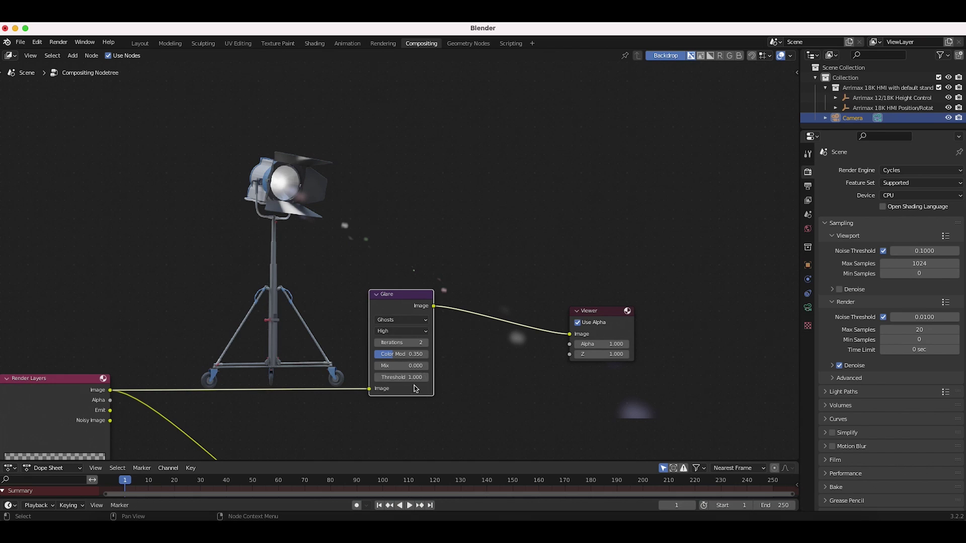
Lower the Glare node's threshold to 0.
left_click_drag(410, 380, 359, 380)
middle_click_drag(355, 316, 330, 327)
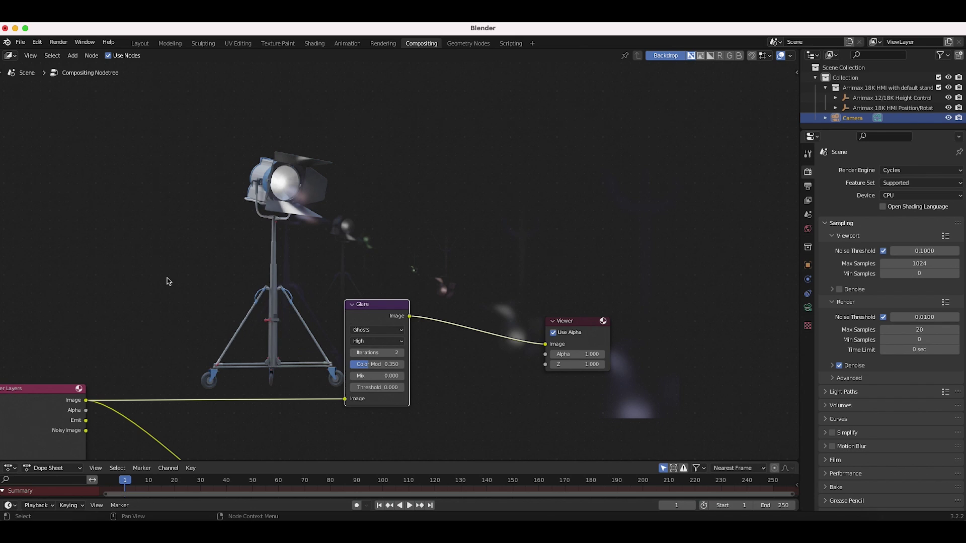
middle_click_drag(426, 416, 432, 420)
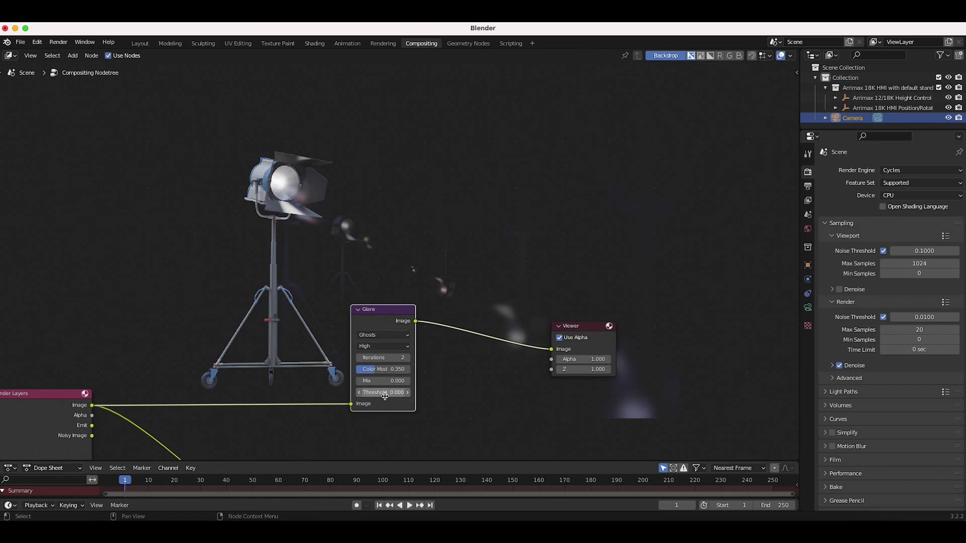
middle_click_drag(385, 397, 447, 333)
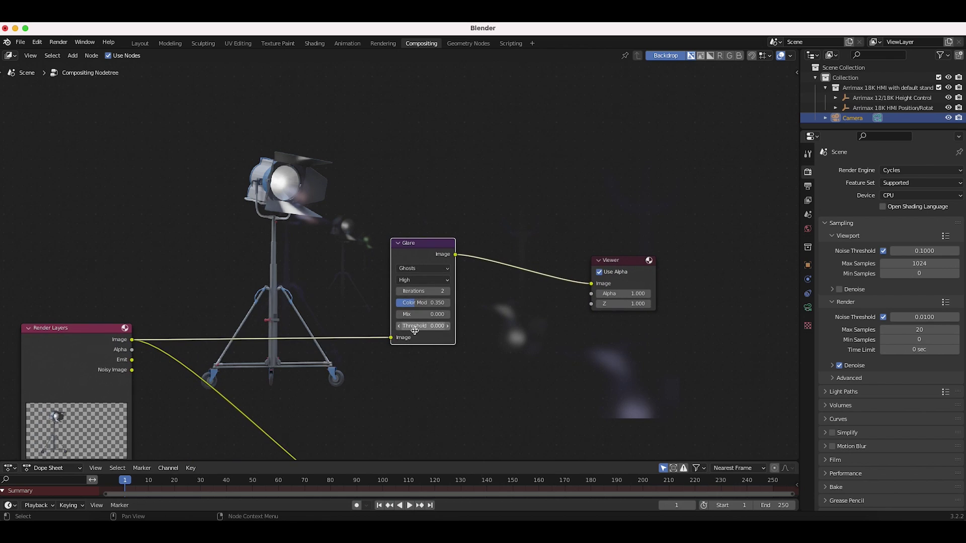
Connect the Render Layers Emit output directly to the Viewer to preview the emission pass.
left_click_drag(132, 360, 144, 367)
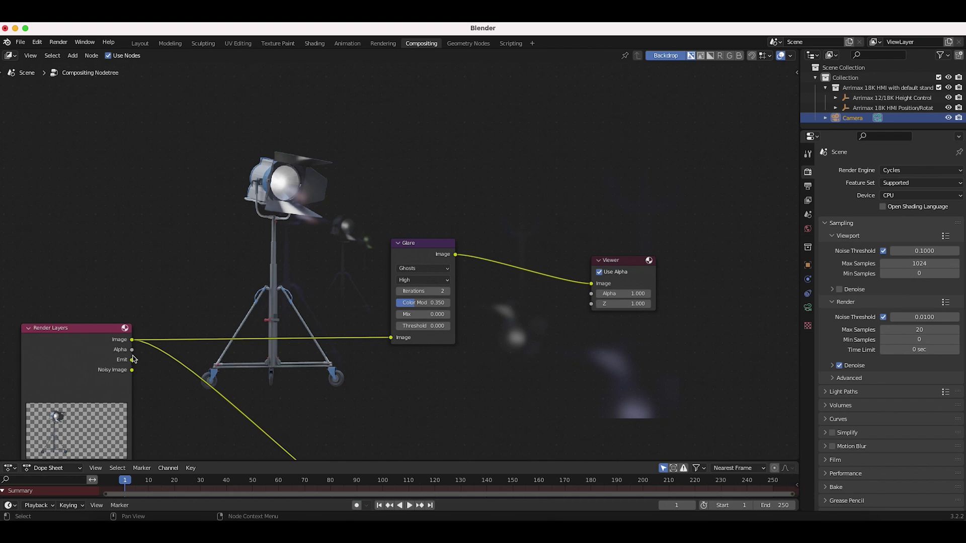
left_click_drag(133, 363, 484, 360)
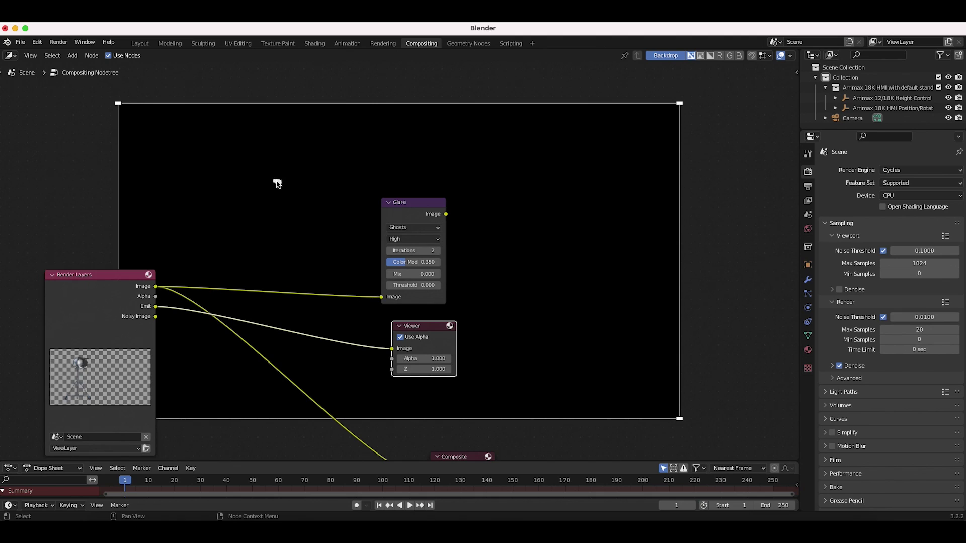
left_click_drag(425, 327, 434, 351)
Detach the Glare node from the Image output and insert it between the Emit output and the Viewer.
left_click_drag(421, 212, 386, 194)
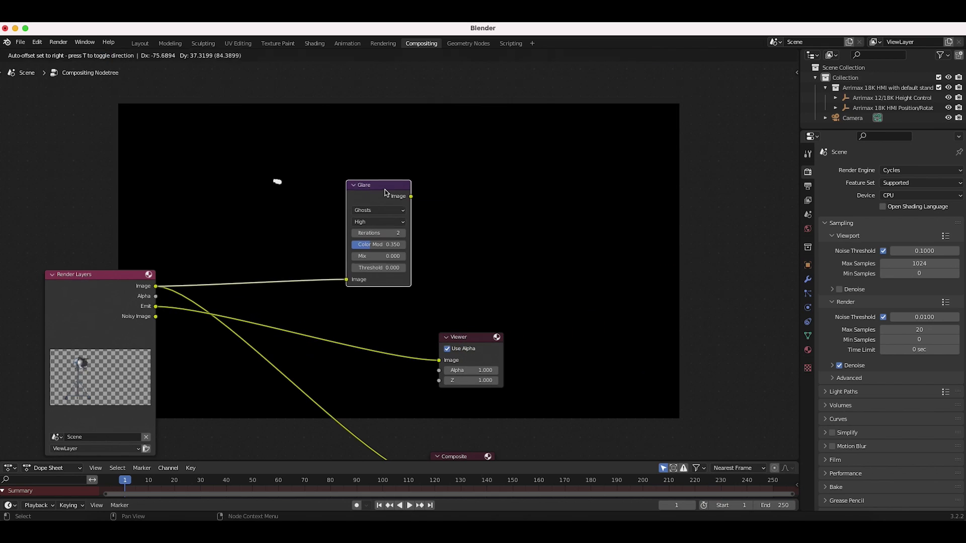
left_click_drag(344, 281, 330, 282)
left_click_drag(370, 199, 359, 277)
left_click_drag(478, 355, 570, 334)
left_click_drag(344, 297, 417, 309)
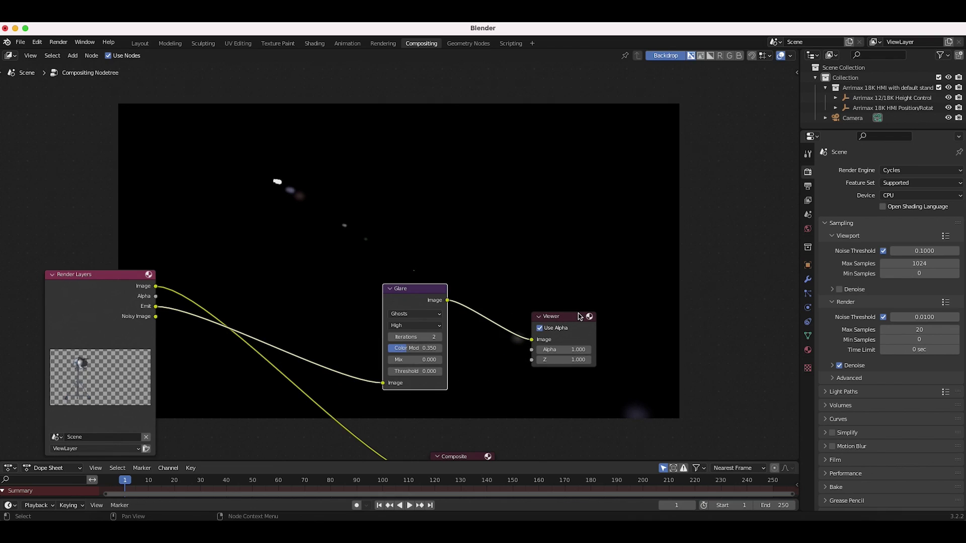
left_click_drag(576, 316, 648, 310)
Try combining the glare with the Render Layers image through an Alpha Over node before the Viewer, with Convert Premultiplied enabled.
key("shift+a")
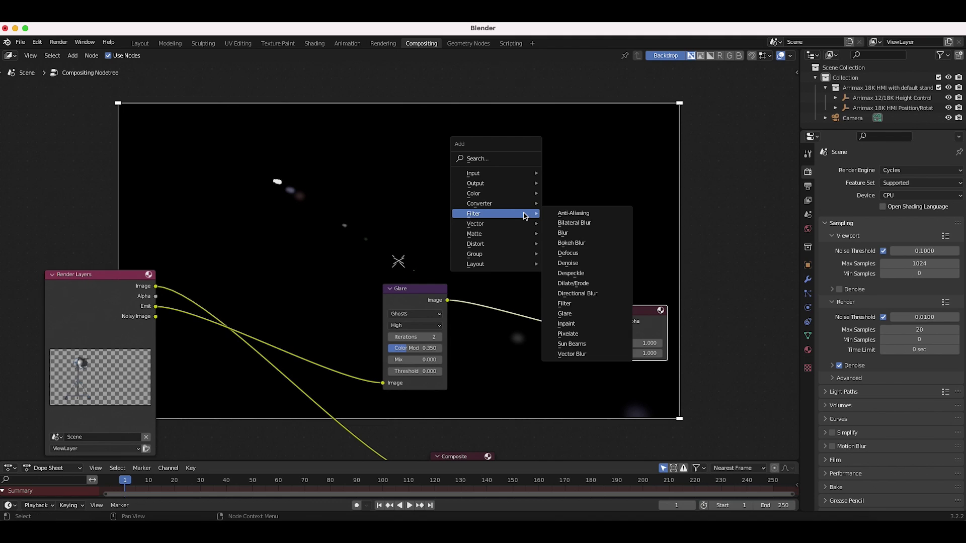
mouse_move(496, 197)
left_click(568, 190)
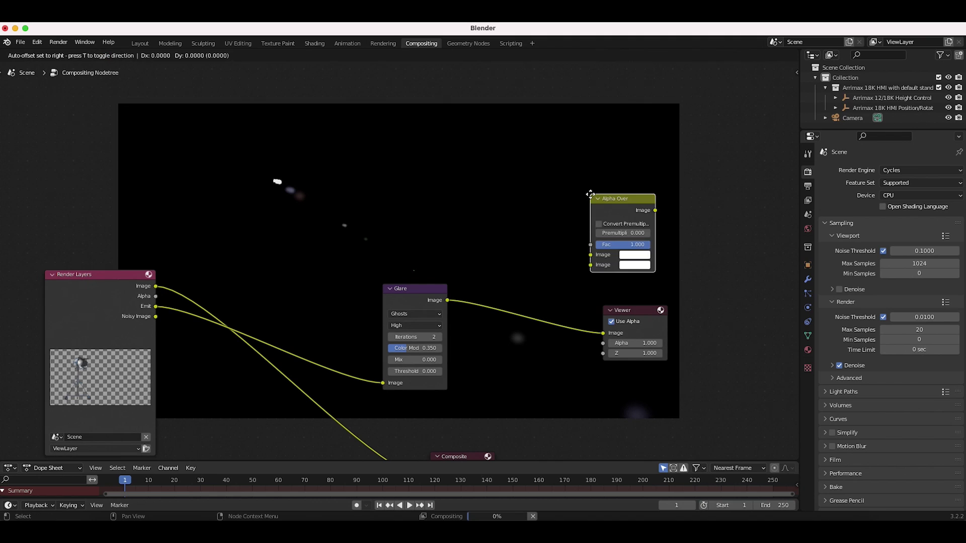
left_click(423, 289)
left_click_drag(423, 289, 392, 309)
left_click_drag(156, 286, 491, 334)
left_click(496, 292)
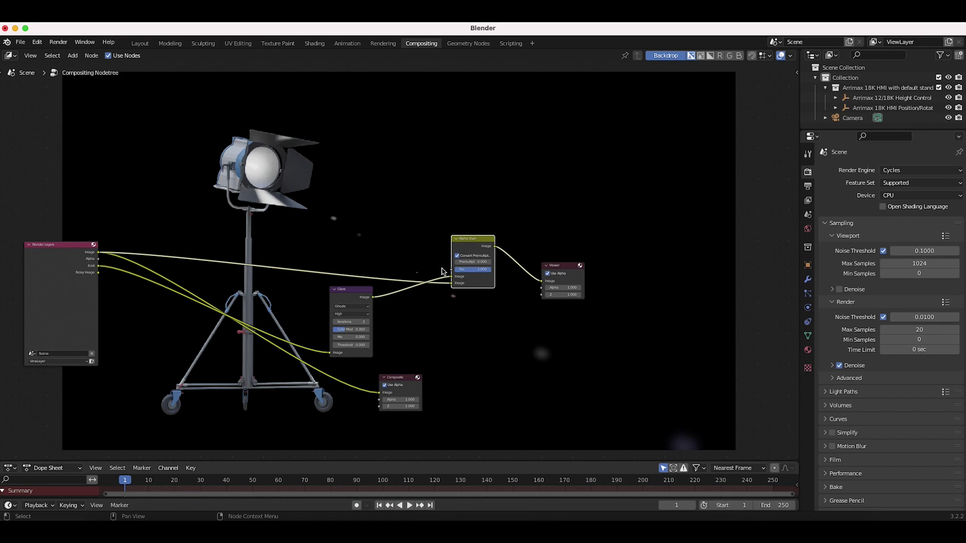
scroll(429, 222, "right", 2)
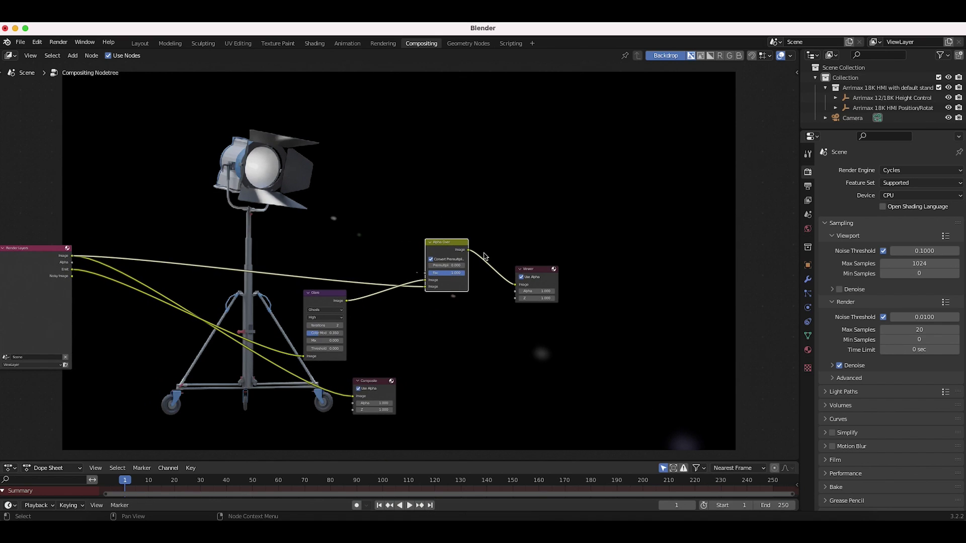
left_click(483, 256)
left_click_drag(435, 248, 405, 249)
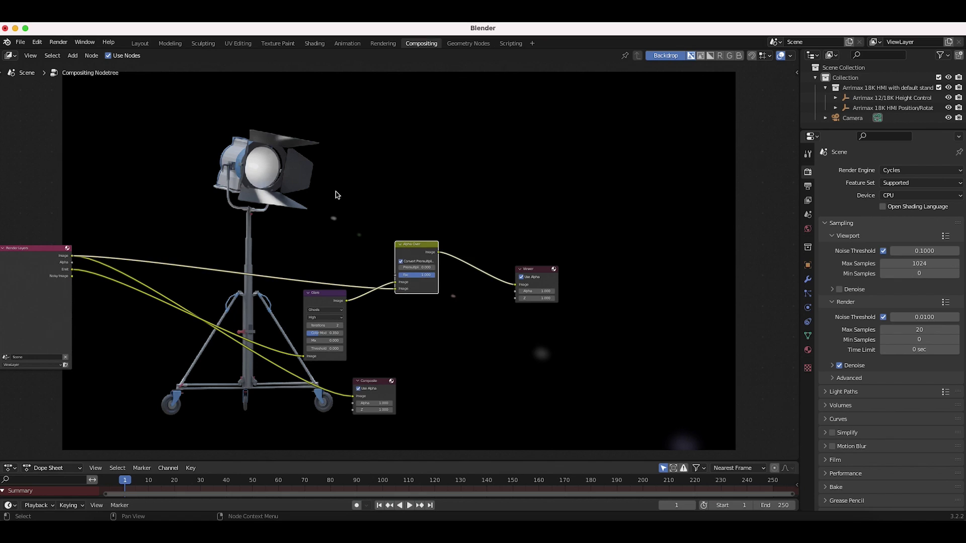
Add a Mix node and delete the Alpha Over node.
scroll(217, 147, "up", 2)
scroll(349, 244, "left", 3)
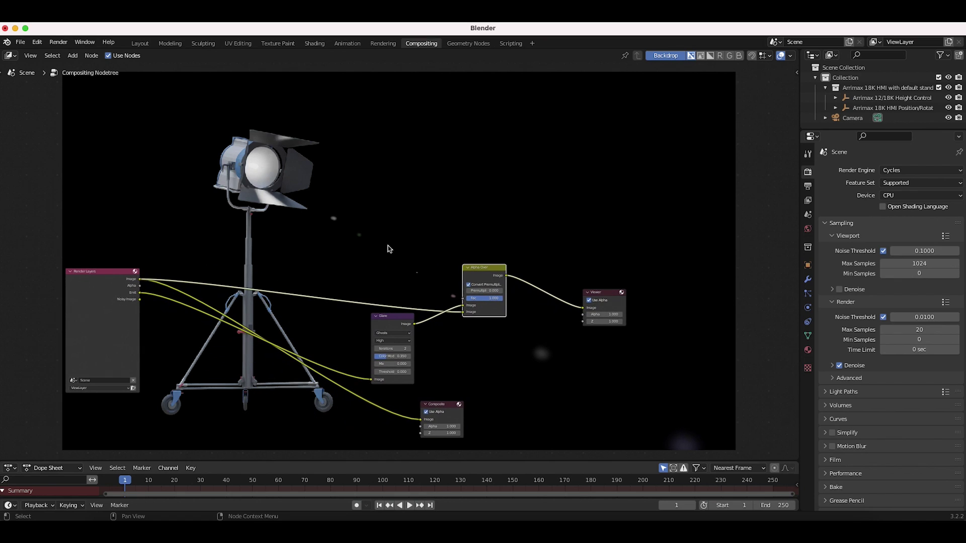
key("shift+a")
mouse_move(387, 231)
left_click(432, 320)
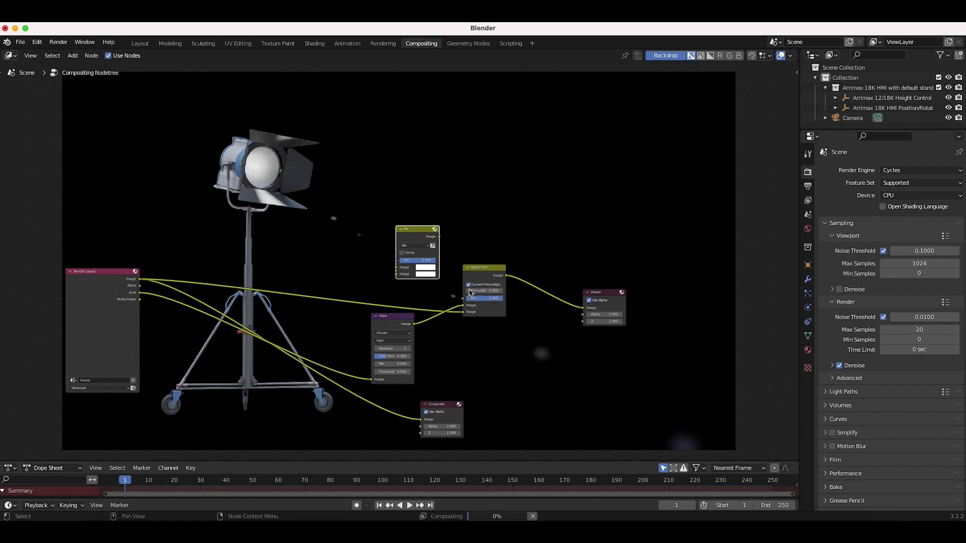
left_click(487, 268)
key("x")
Feed the Render Layers image into the Mix node's first image input and the Glare output into its second.
left_click_drag(423, 241, 463, 280)
left_click_drag(393, 318, 435, 314)
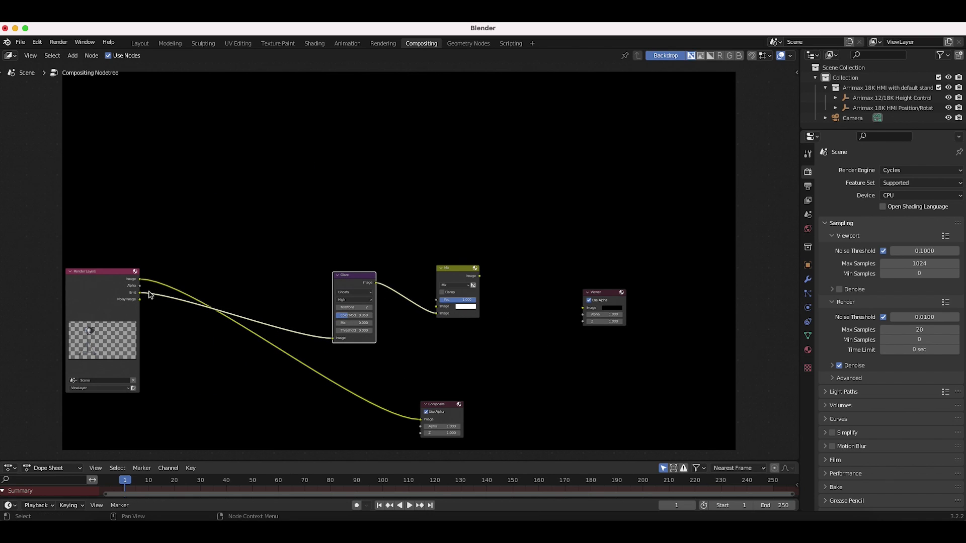
left_click_drag(141, 280, 436, 307)
left_click(357, 284)
left_click_drag(356, 285, 379, 323)
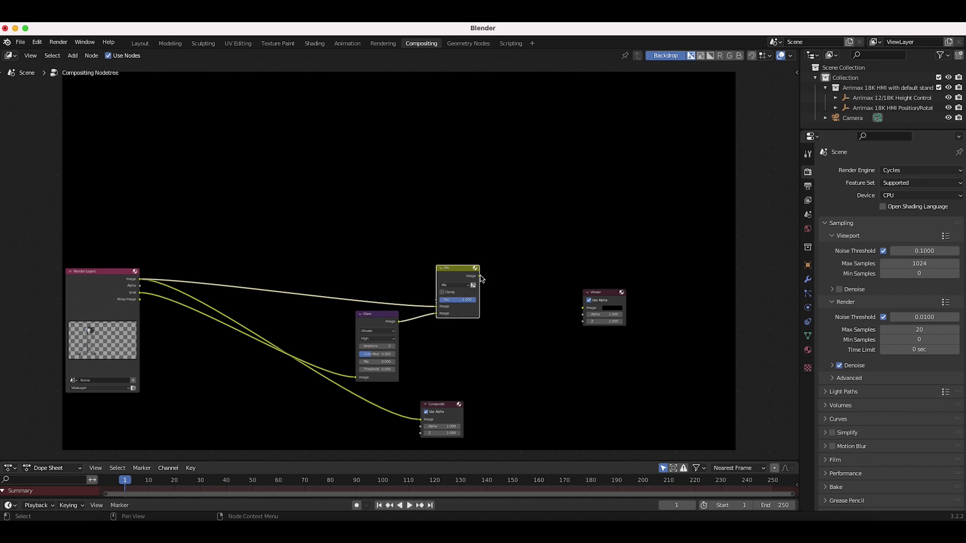
Connect the Mix node's output to the Viewer and set its blend mode to Add.
left_click_drag(480, 277, 584, 309)
left_click(453, 284)
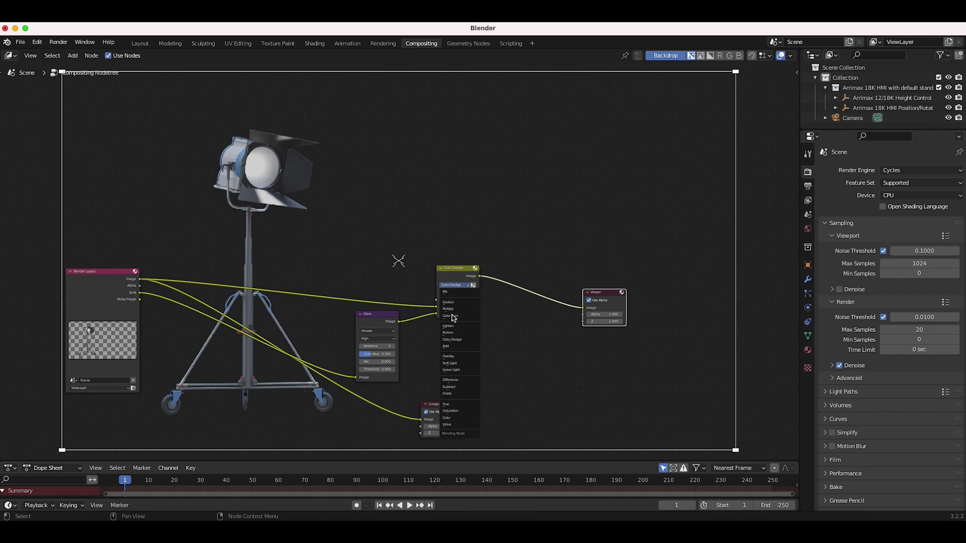
left_click(457, 348)
Rearrange the Glare node in the tree to keep the lamp and its ghosts clear in the backdrop.
middle_click_drag(457, 345, 418, 386)
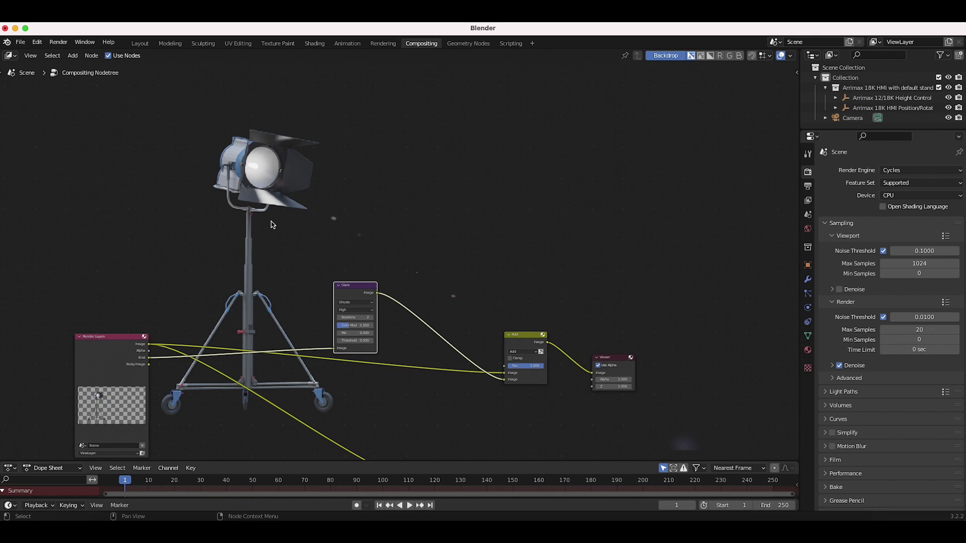
scroll(271, 222, "up", 2)
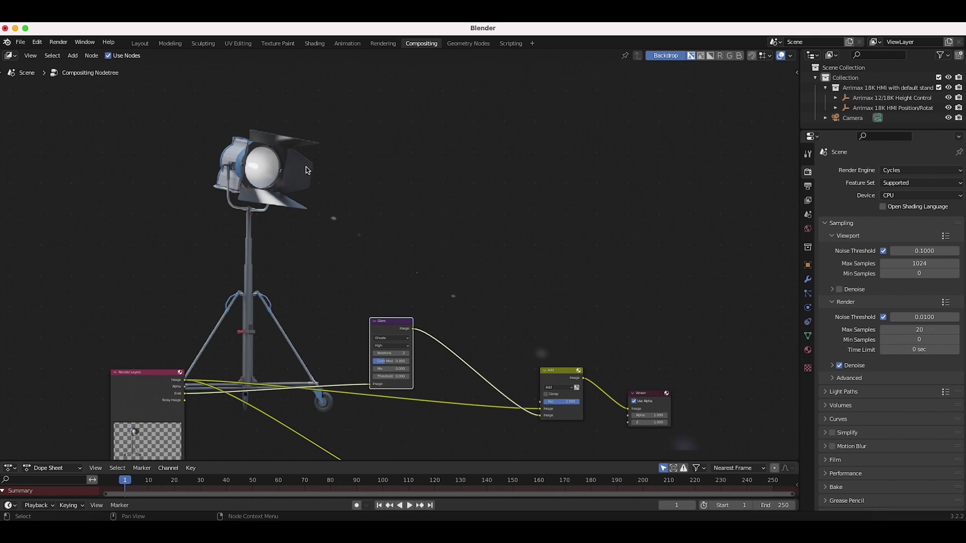
left_click_drag(388, 336, 452, 331)
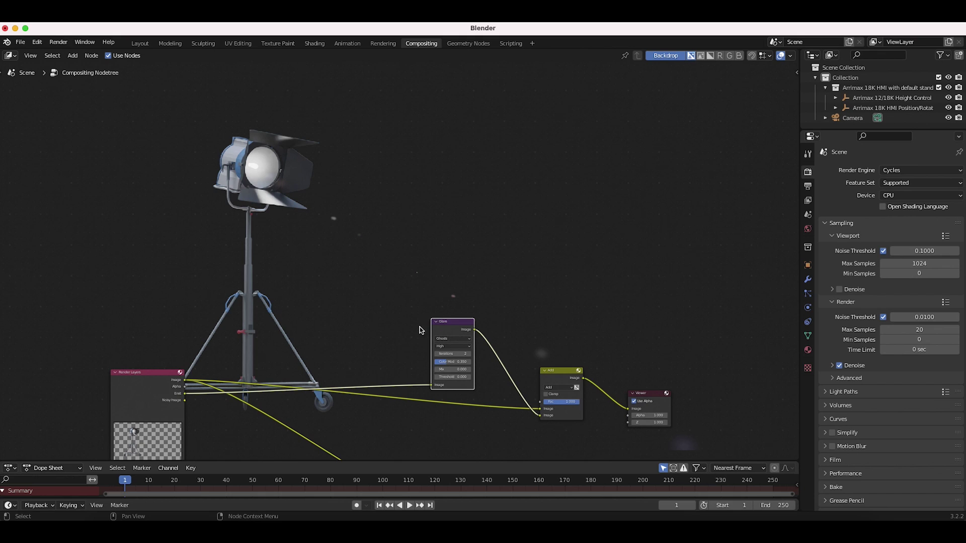
key("ctrl+z")
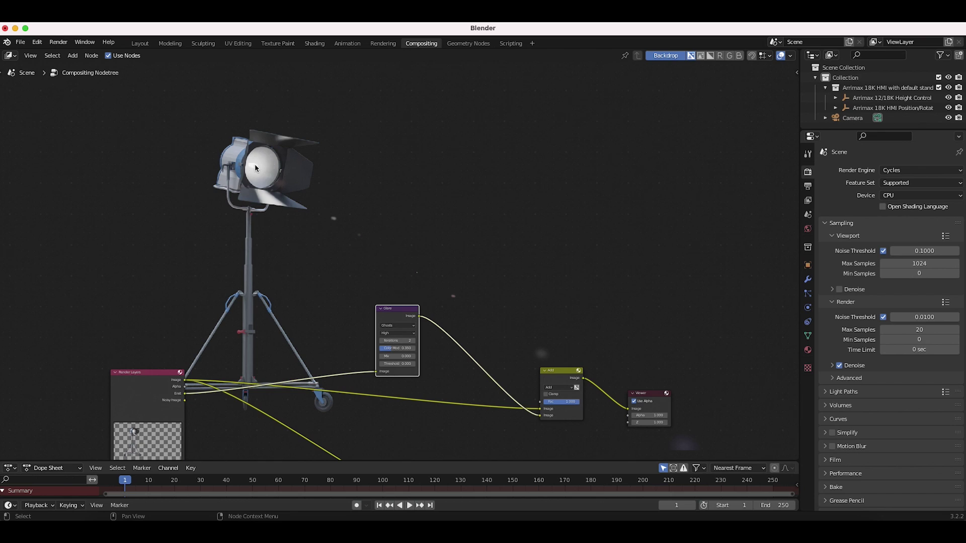
Switch to the Layout workspace.
left_click(139, 43)
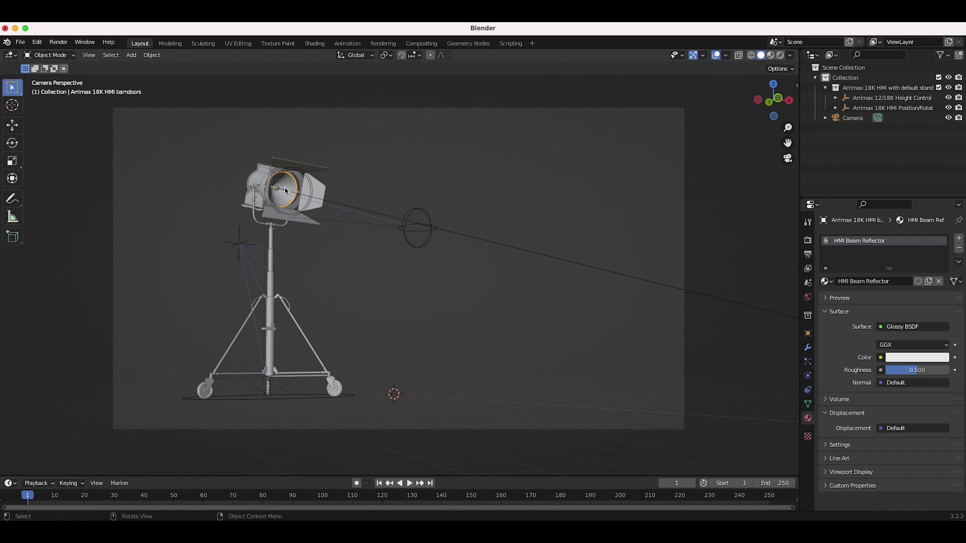
Change the HMI Beam Reflector material's surface shader to Emission and render the image.
left_click(903, 328)
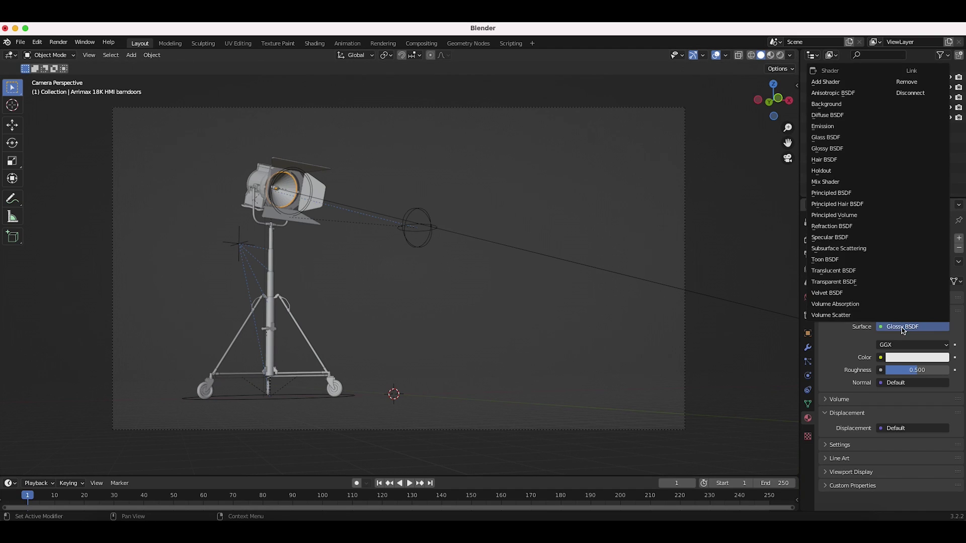
left_click(824, 128)
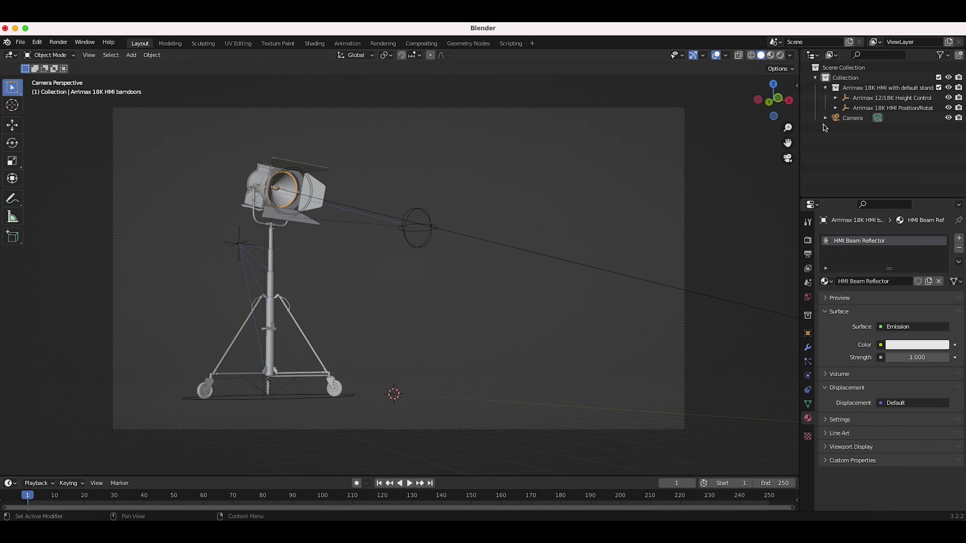
left_click(58, 42)
left_click(67, 51)
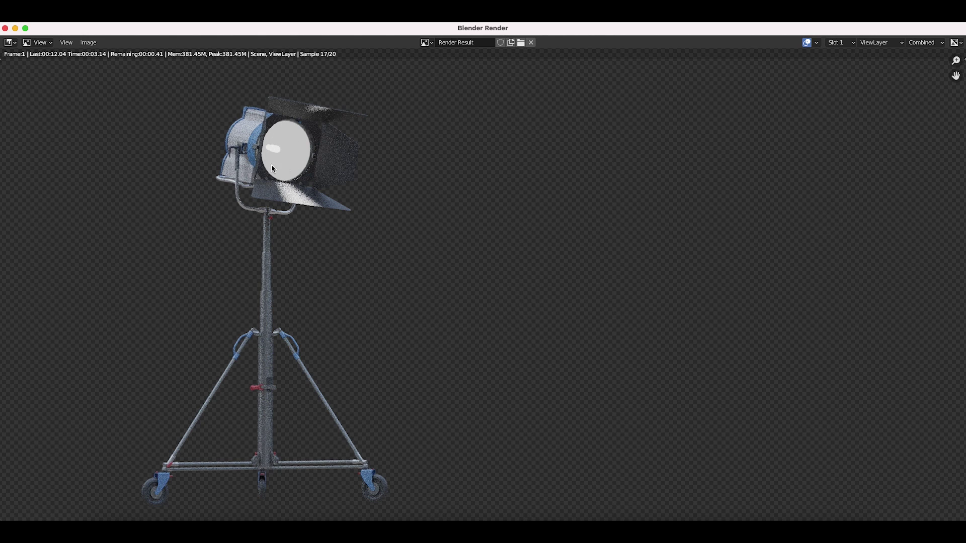
Close the finished render and return to the Compositing workspace to check the glare on the lamp.
left_click(5, 28)
left_click(421, 43)
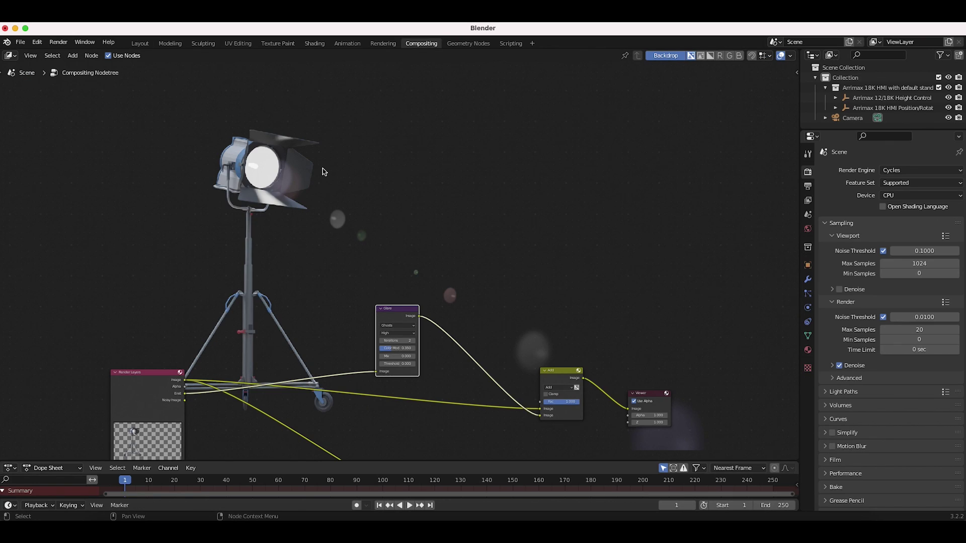
scroll(431, 257, "right", 3)
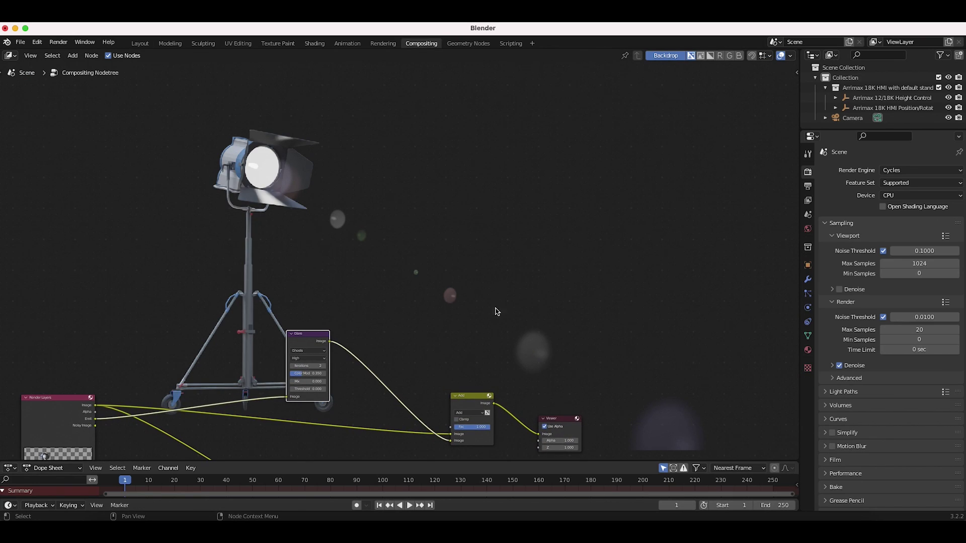
scroll(317, 269, "down", 5)
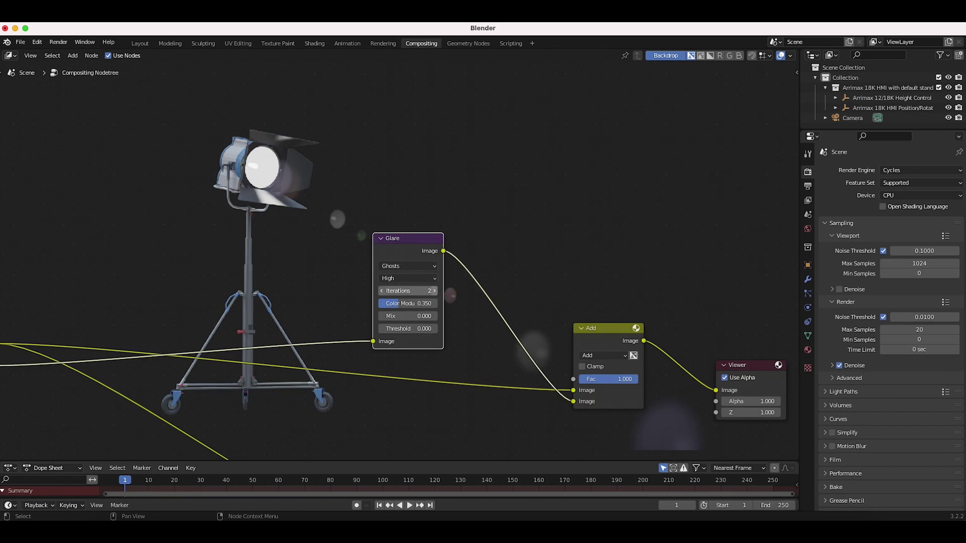
Set the Ghosts Glare node's iterations to 3 and check the ghosts in the backdrop.
left_click(434, 290)
scroll(501, 201, "up", 5)
scroll(500, 201, "right", 4)
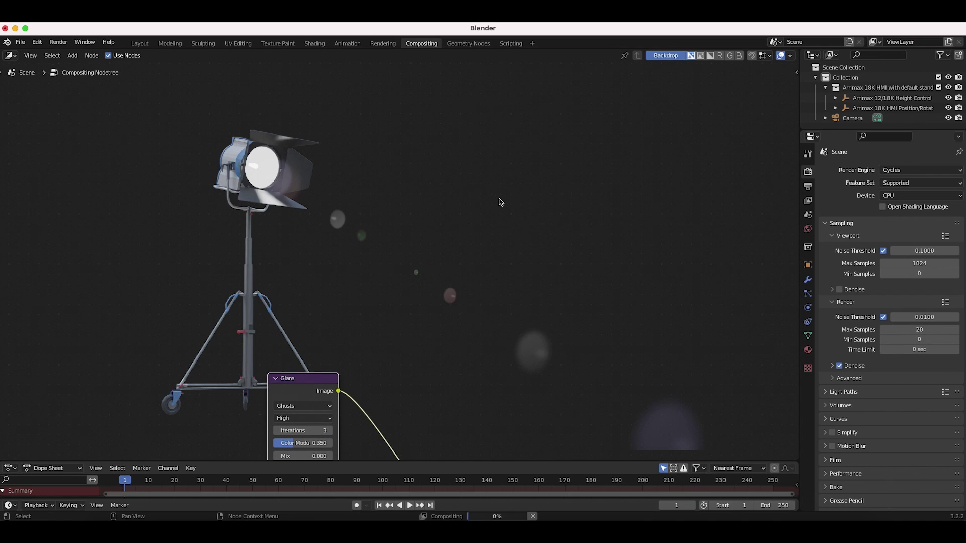
scroll(550, 296, "down", 5)
scroll(550, 295, "left", 7)
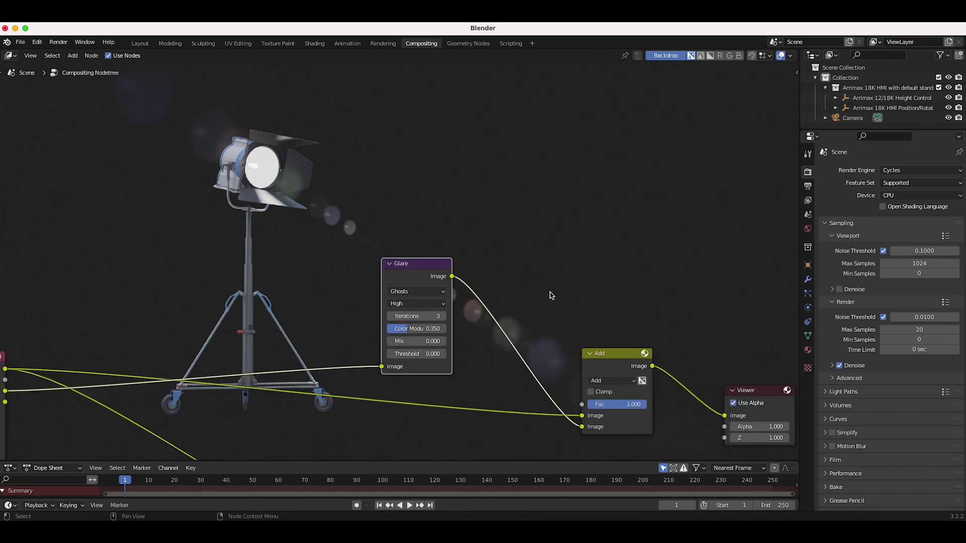
Move the Ghosts Glare node closer to the Add node and insert a duplicate between it and the Emit output.
key("g")
left_click(540, 245)
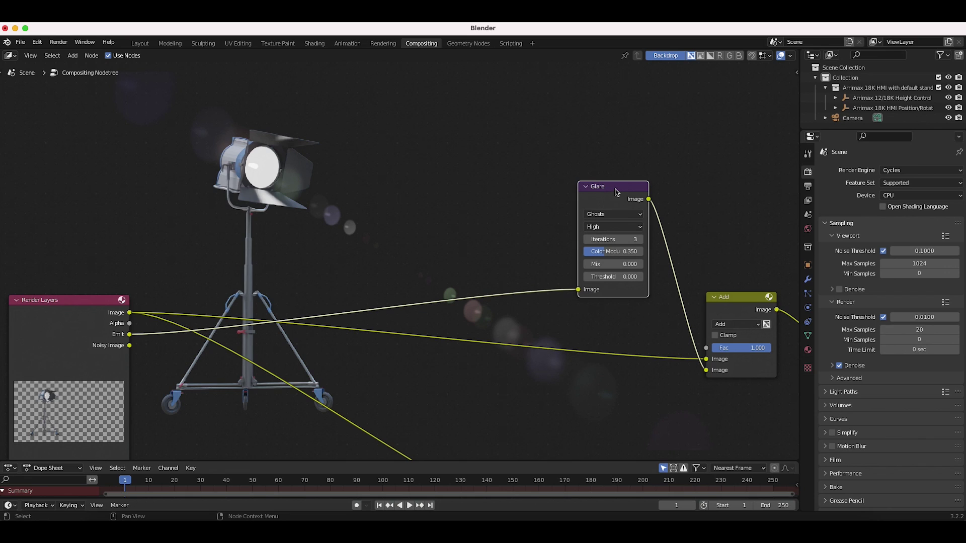
key("shift+d")
left_click(496, 218)
Set the inserted Glare node to Fog Glow with size 7 and space it away from the Ghosts node.
left_click(492, 234)
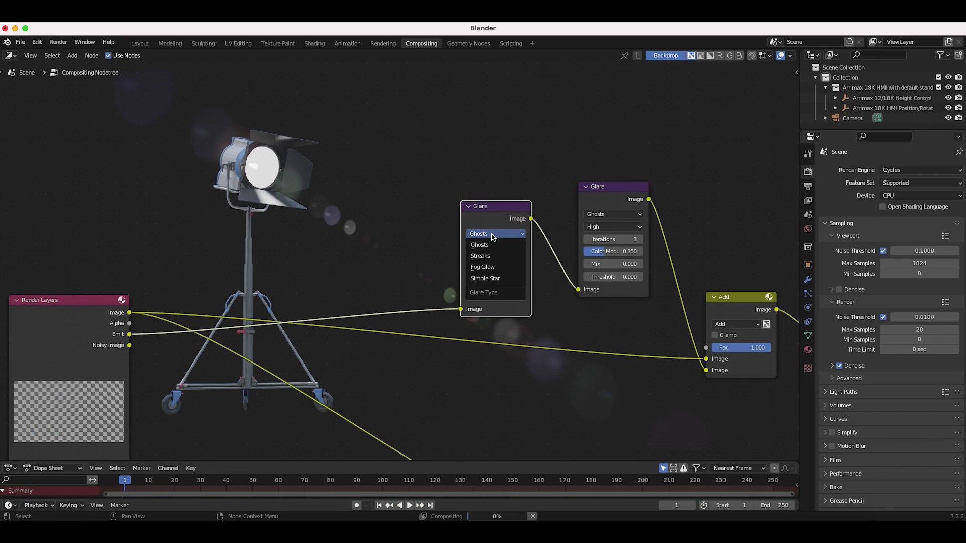
left_click(481, 269)
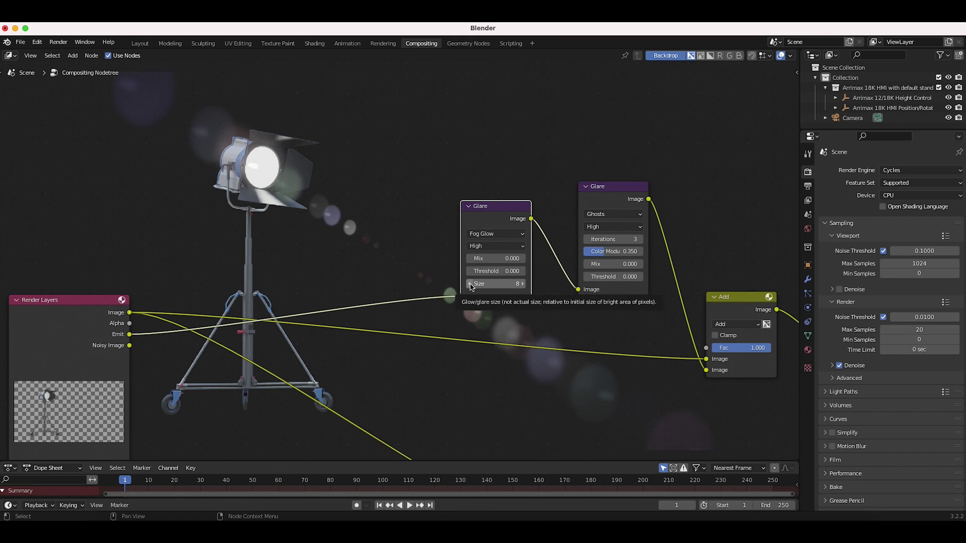
left_click(469, 284)
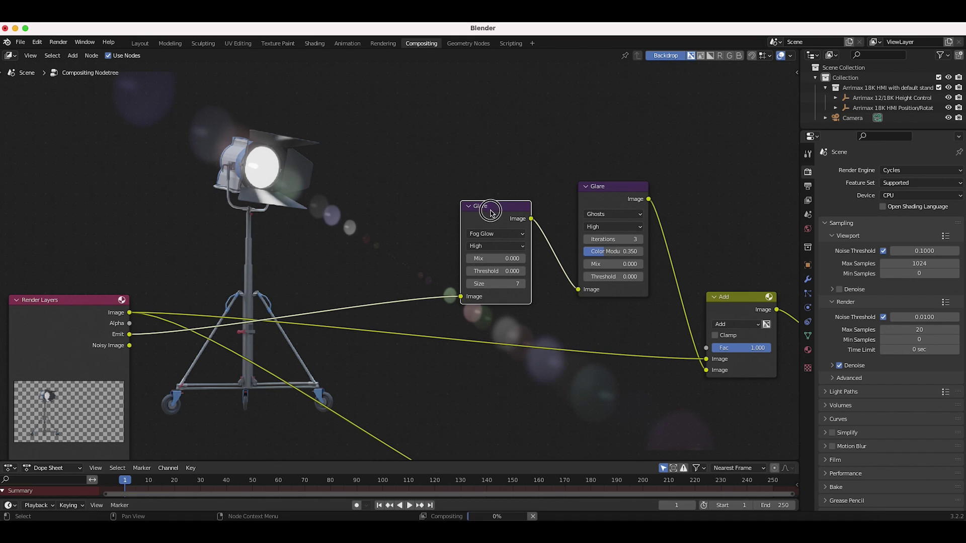
left_click_drag(491, 211, 421, 210)
left_click(598, 188)
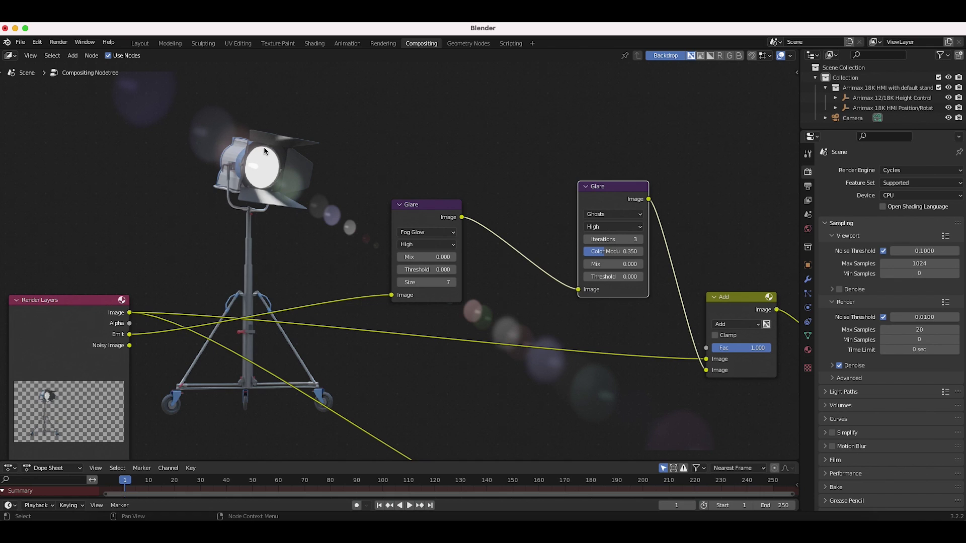
scroll(356, 222, "up", 5)
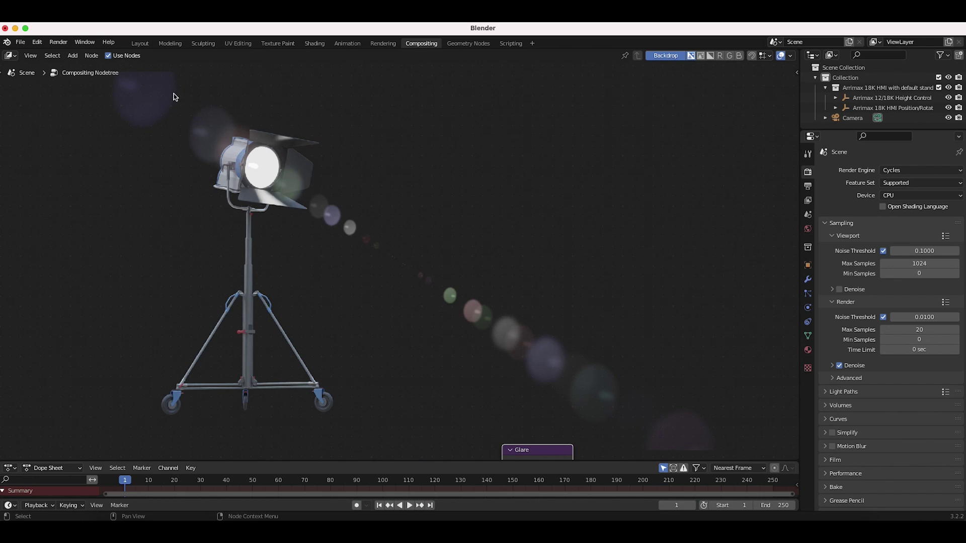
Duplicate the Fog Glow Glare node, insert the copy before the Ghosts node and set its type to Streaks.
scroll(508, 316, "down", 10)
key("shift+d")
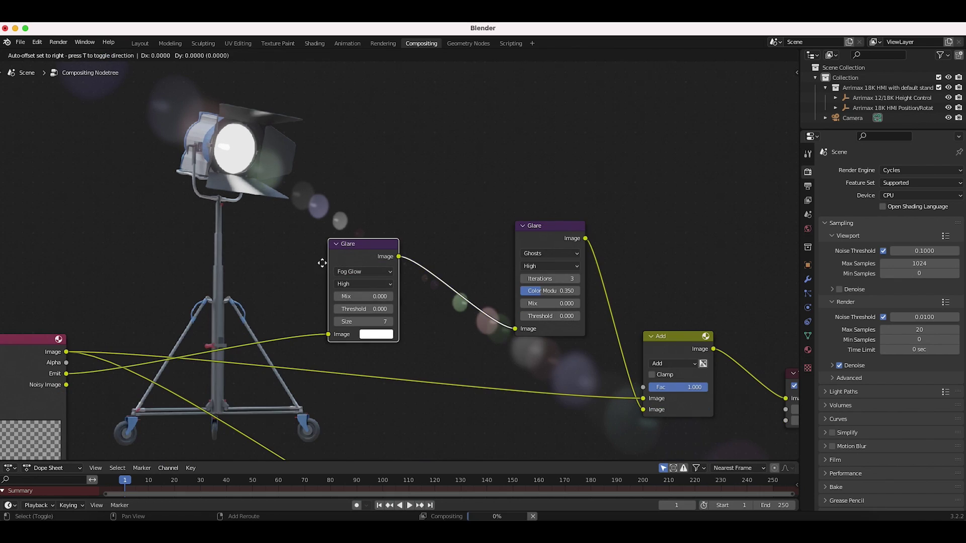
left_click(433, 259)
left_click(473, 271)
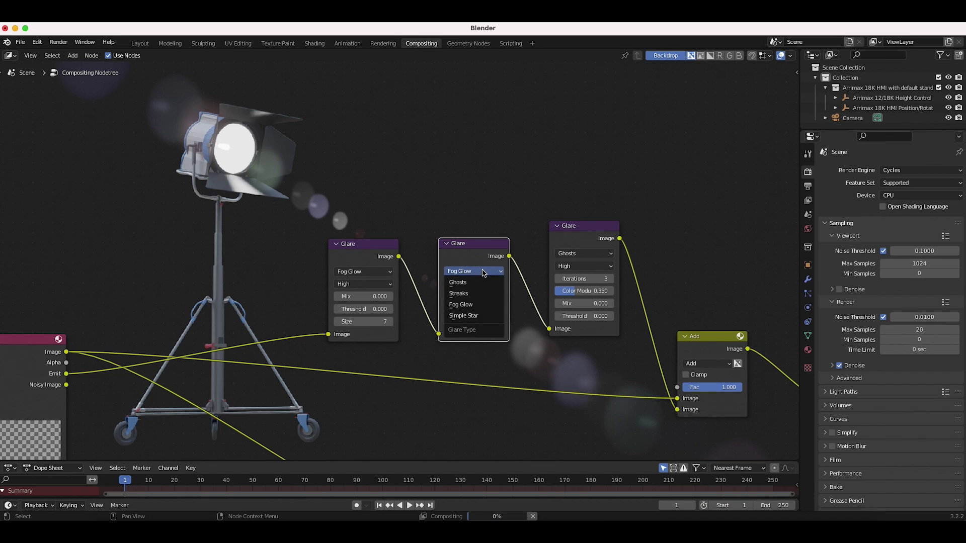
left_click(476, 300)
Reduce the Streaks Glare node to 1 streak and set its quality to Low.
left_click(448, 346)
left_click(448, 347)
scroll(445, 171, "up", 6)
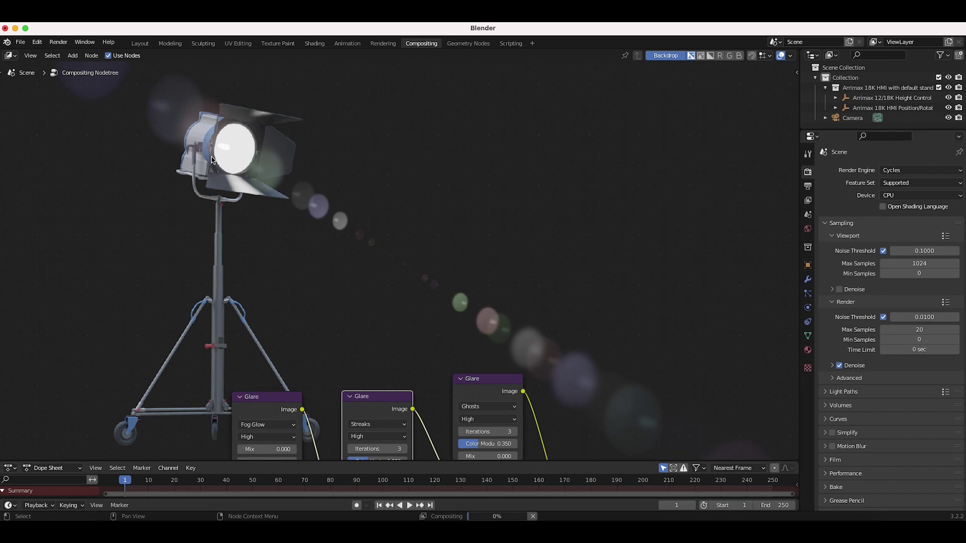
middle_click_drag(468, 223, 488, 107)
left_click(388, 322)
left_click(381, 354)
scroll(389, 175, "right", 3)
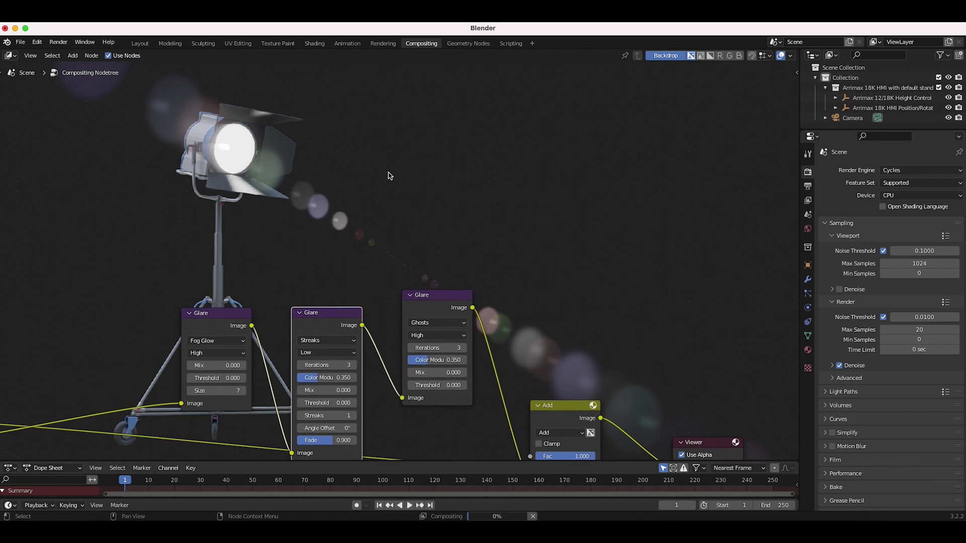
scroll(141, 136, "down", 2)
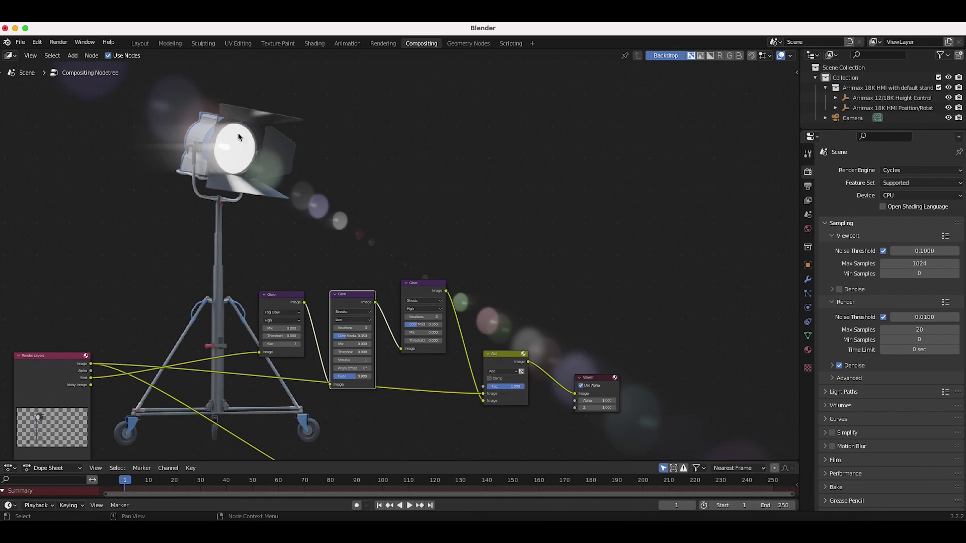
scroll(399, 321, "up", 3)
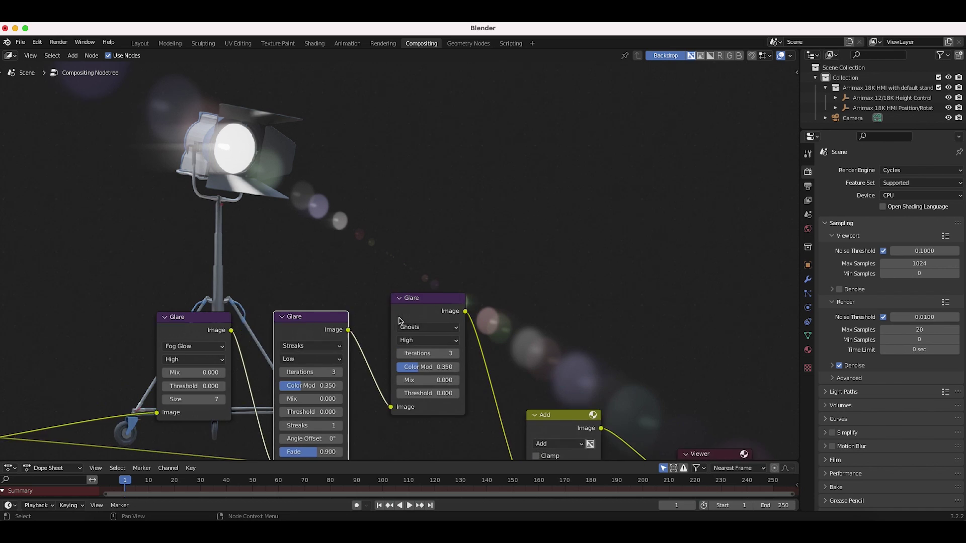
Zoom the backdrop out so the whole lamp and its full line of ghosts fit in the editor.
scroll(399, 321, "right", 5)
scroll(478, 304, "up", 4)
key("v")
key("v")
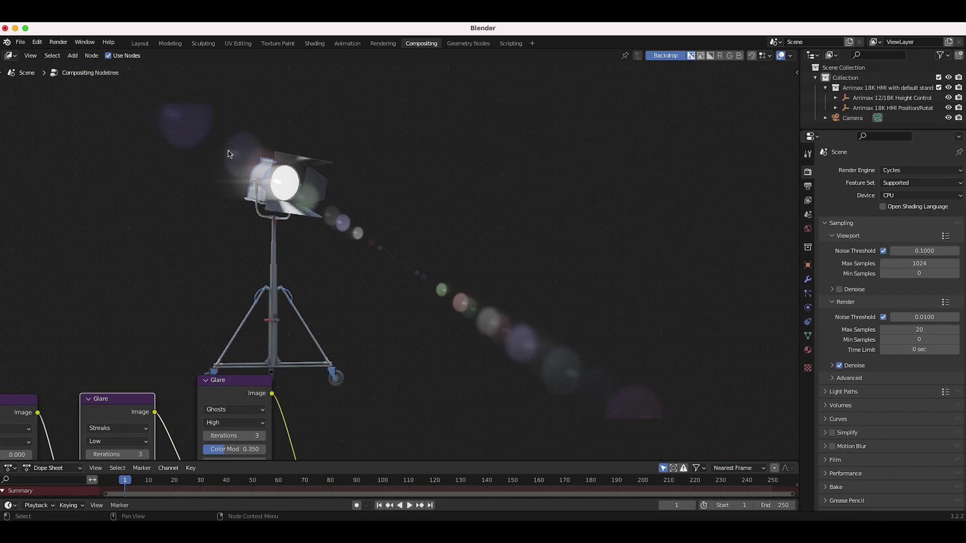
scroll(448, 285, "down", 6)
scroll(448, 285, "left", 7)
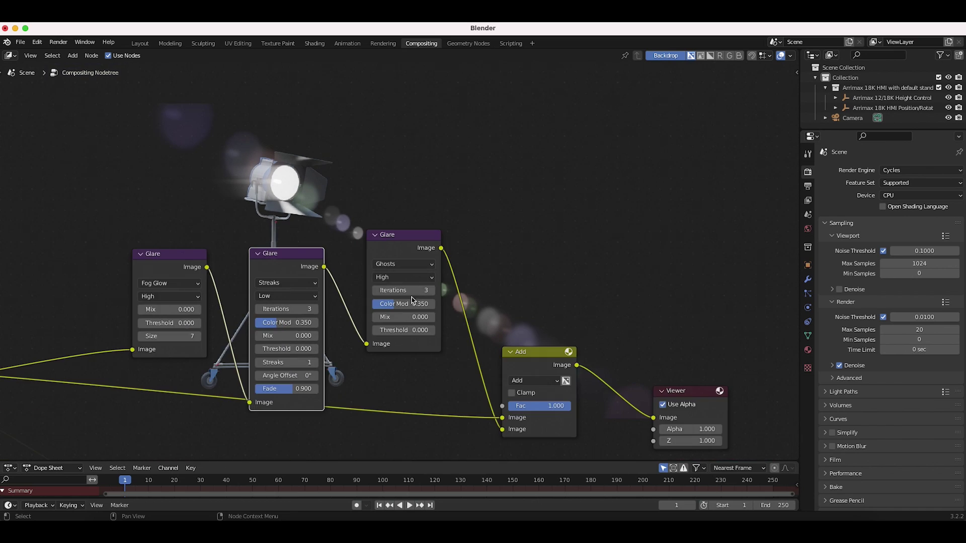
Set the Ghosts Glare node's iterations to 2 and its quality to Medium.
left_click(375, 291)
scroll(428, 226, "up", 8)
scroll(428, 227, "right", 4)
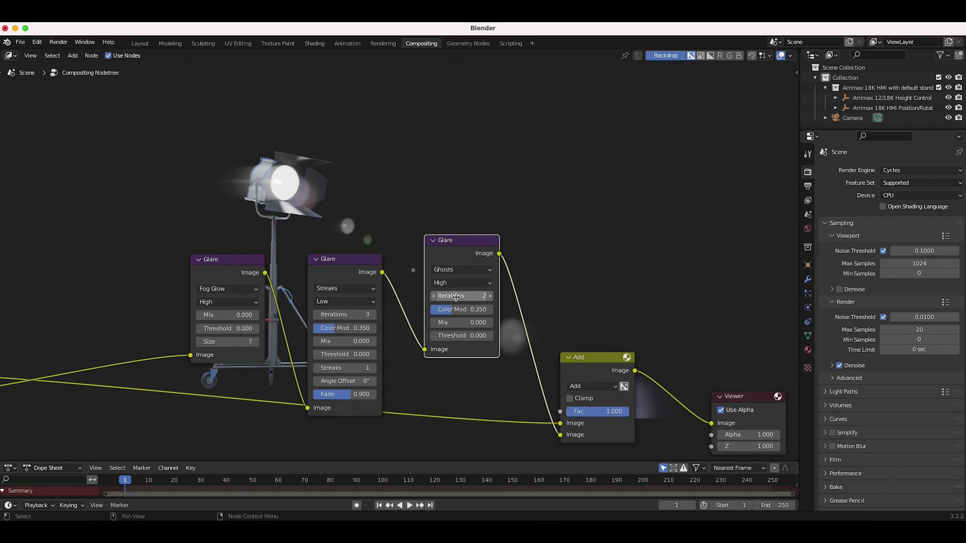
left_click_drag(456, 297, 490, 297)
scroll(539, 233, "up", 10)
scroll(539, 233, "right", 7)
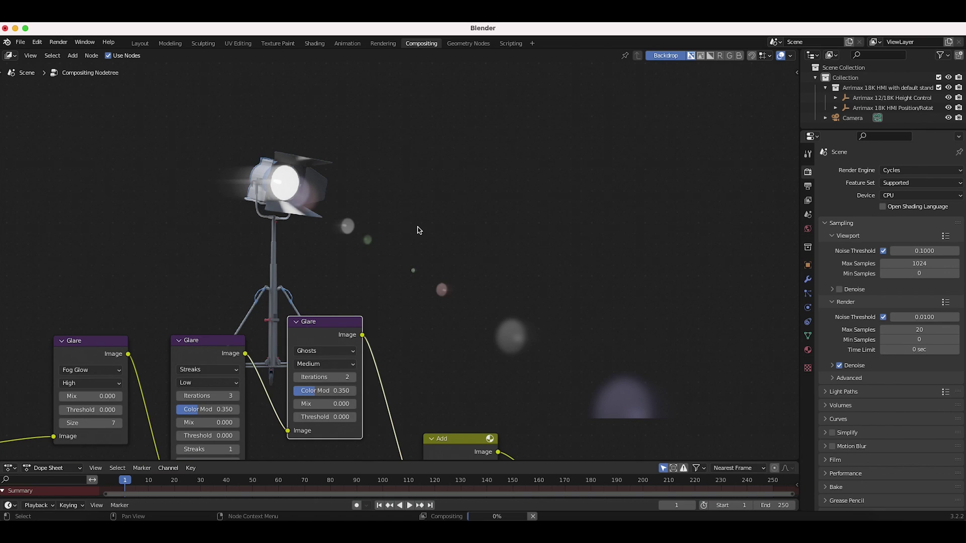
scroll(418, 228, "up", 3)
scroll(418, 228, "right", 4)
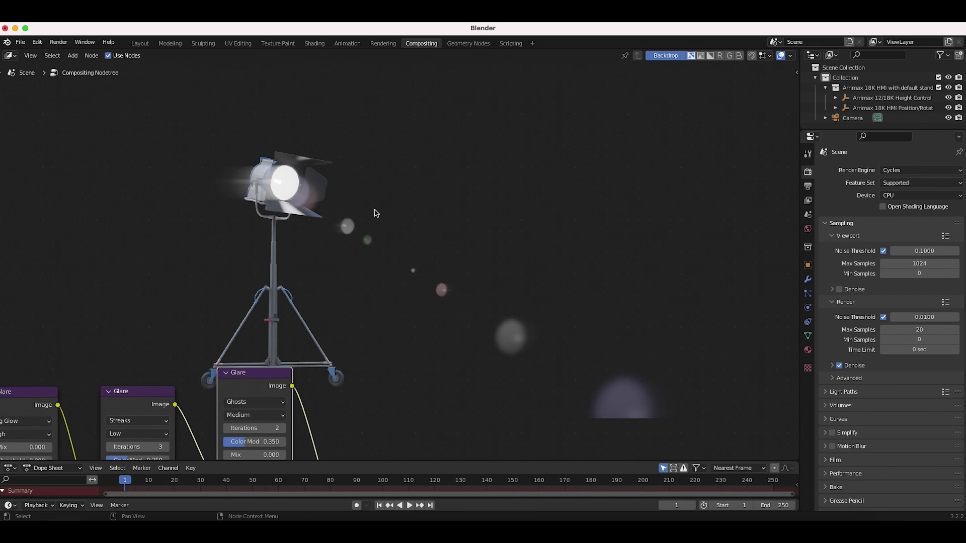
scroll(375, 213, "down", 8)
scroll(375, 213, "left", 10)
scroll(466, 240, "up", 10)
scroll(466, 240, "right", 5)
scroll(589, 168, "down", 9)
scroll(590, 167, "left", 7)
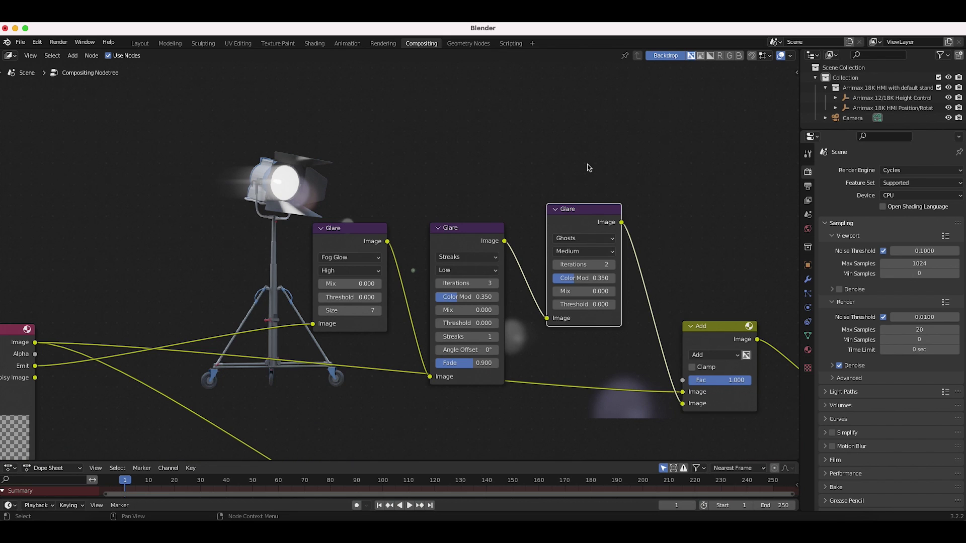